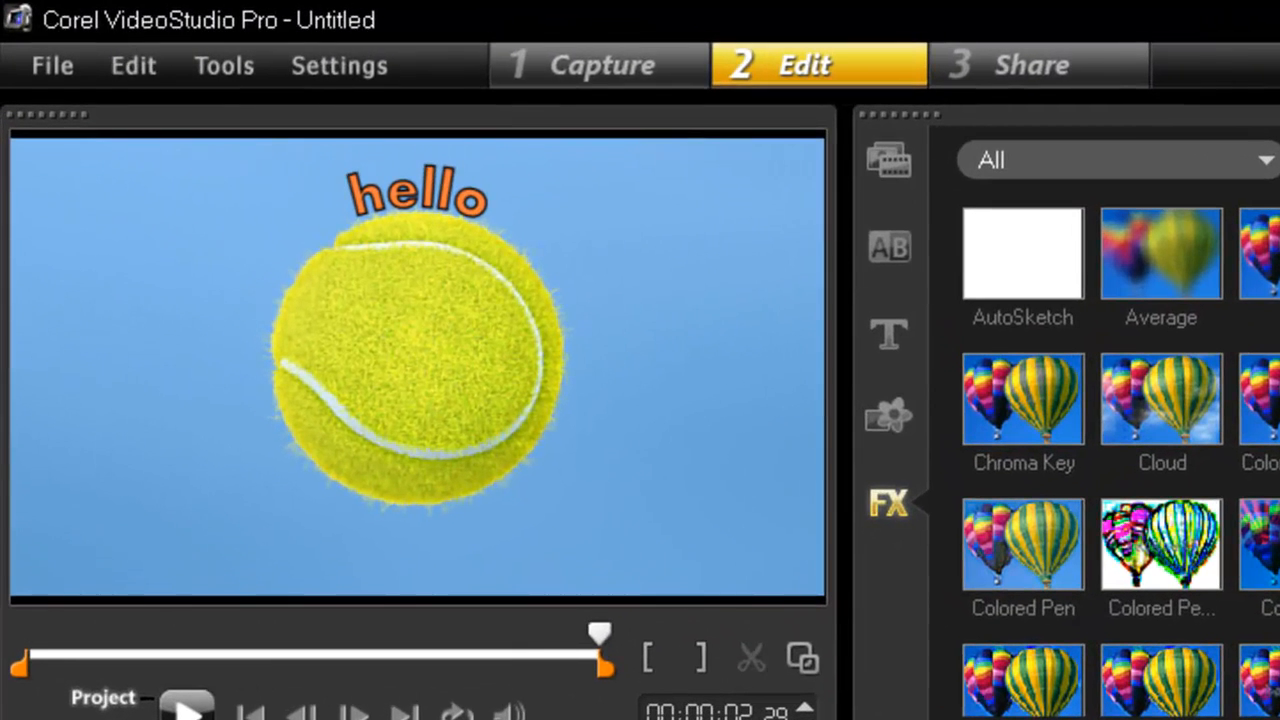
- Replace the filter on the Tennis_ball2 clip with a fresh Boris Graffiti 5.3 and open its customization
{"action": "left_click", "coordinate": [181, 716]}
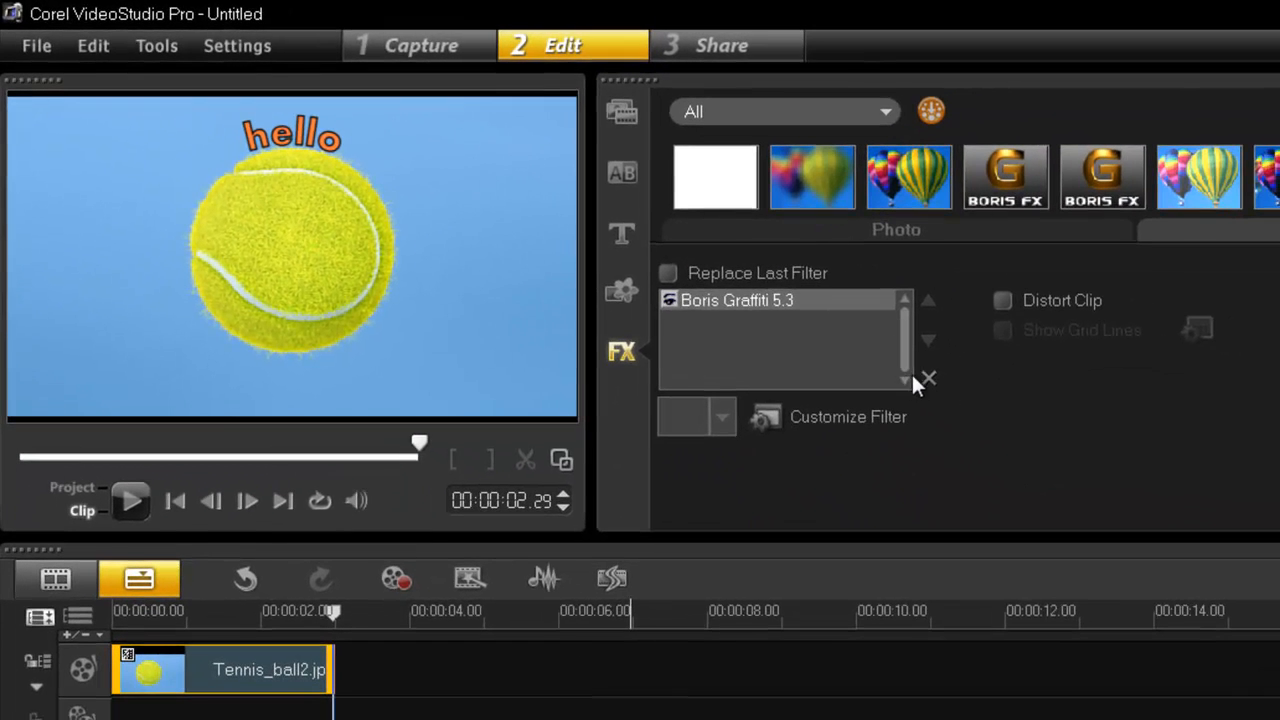
{"action": "left_click", "coordinate": [929, 379]}
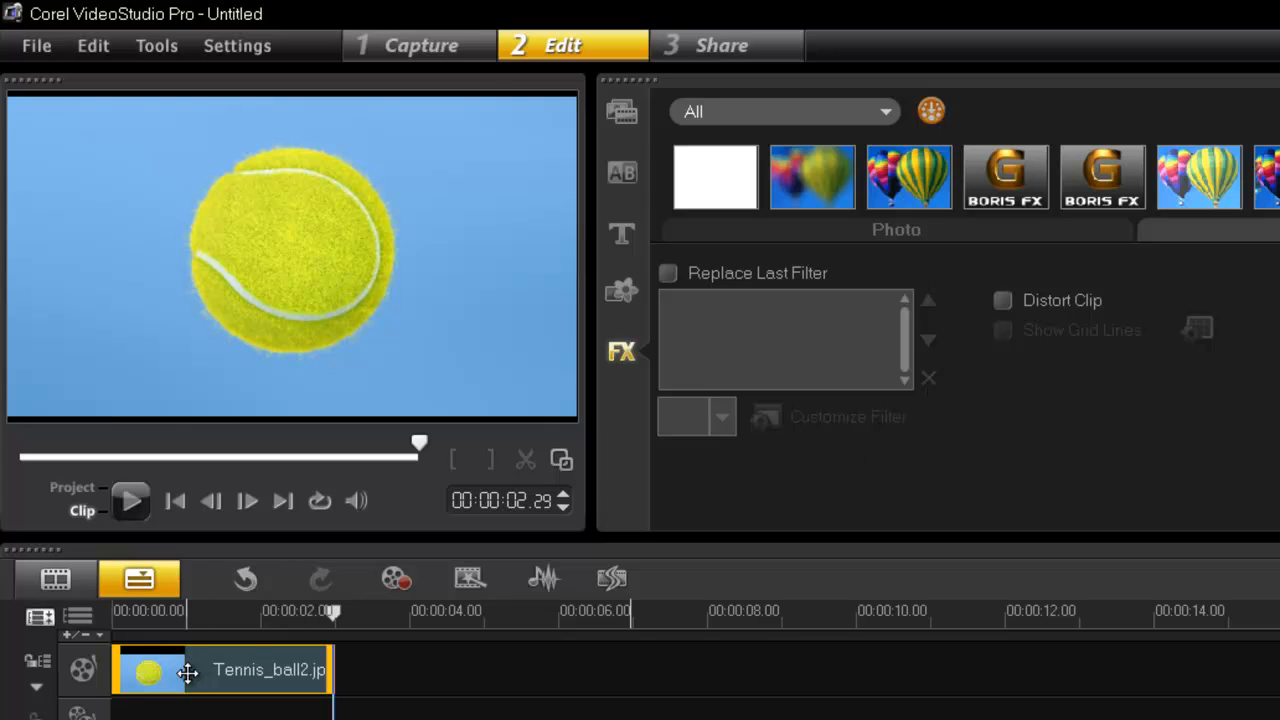
{"action": "left_click_drag", "start_coordinate": [1084, 181], "coordinate": [297, 676]}
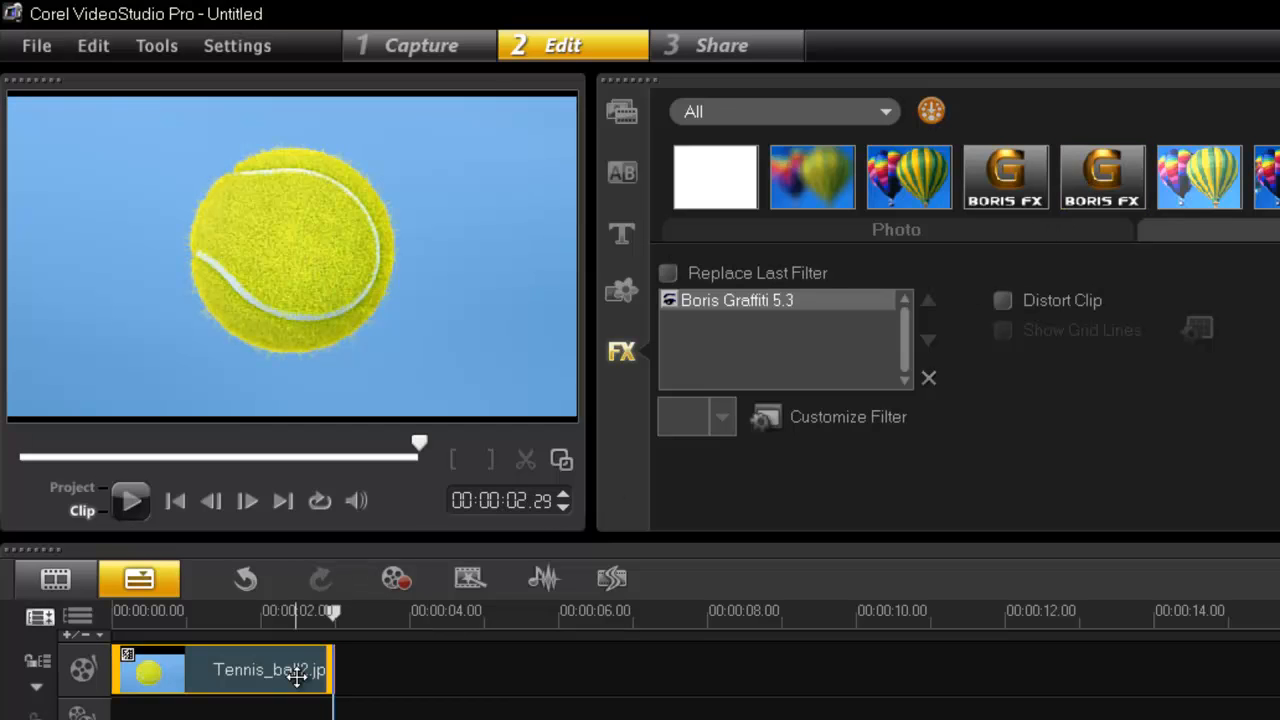
{"action": "left_click", "coordinate": [849, 417]}
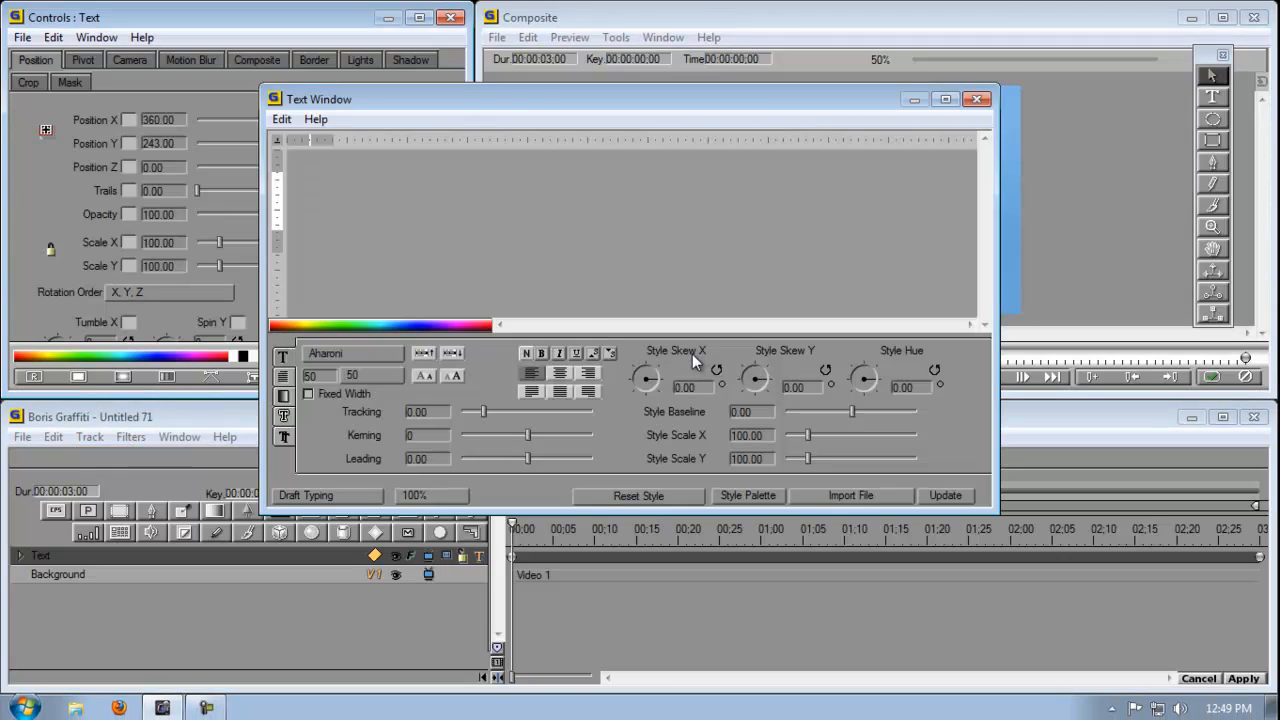
- Create the text "Hello", apply it to the composition, and enlarge it slightly over the tennis ball
{"action": "type", "text": "H"}
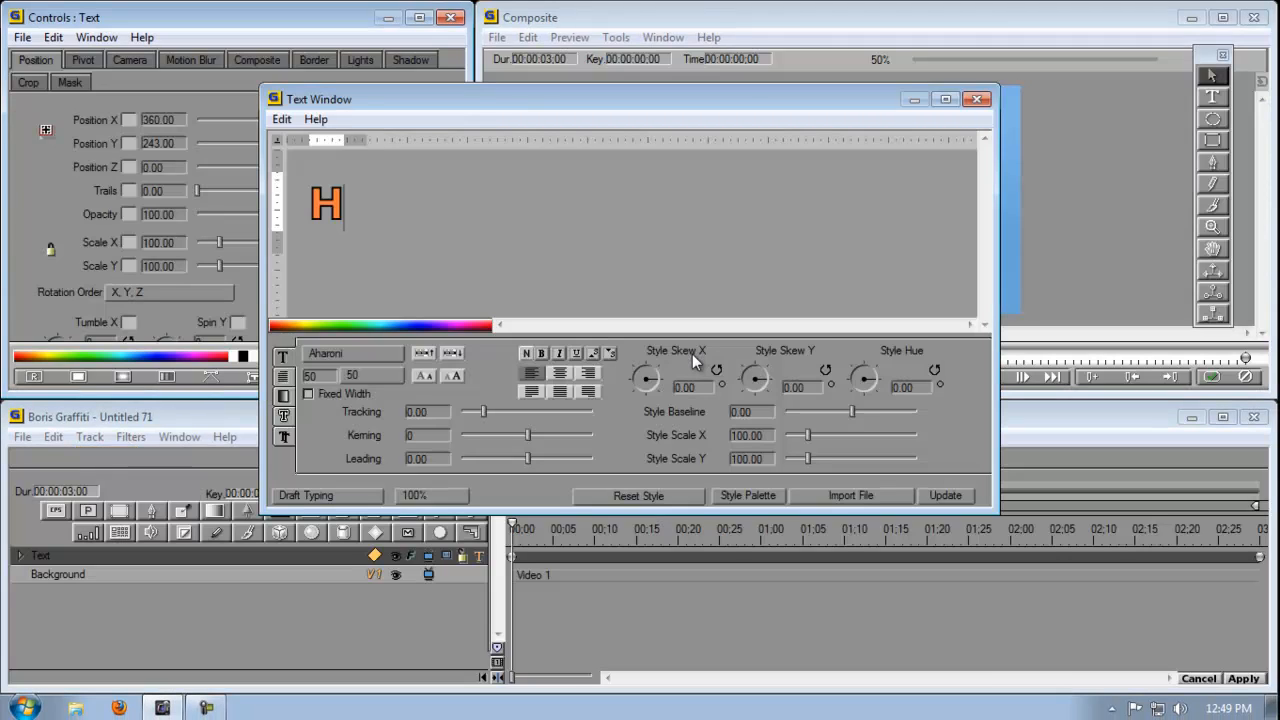
{"action": "type", "text": "ello"}
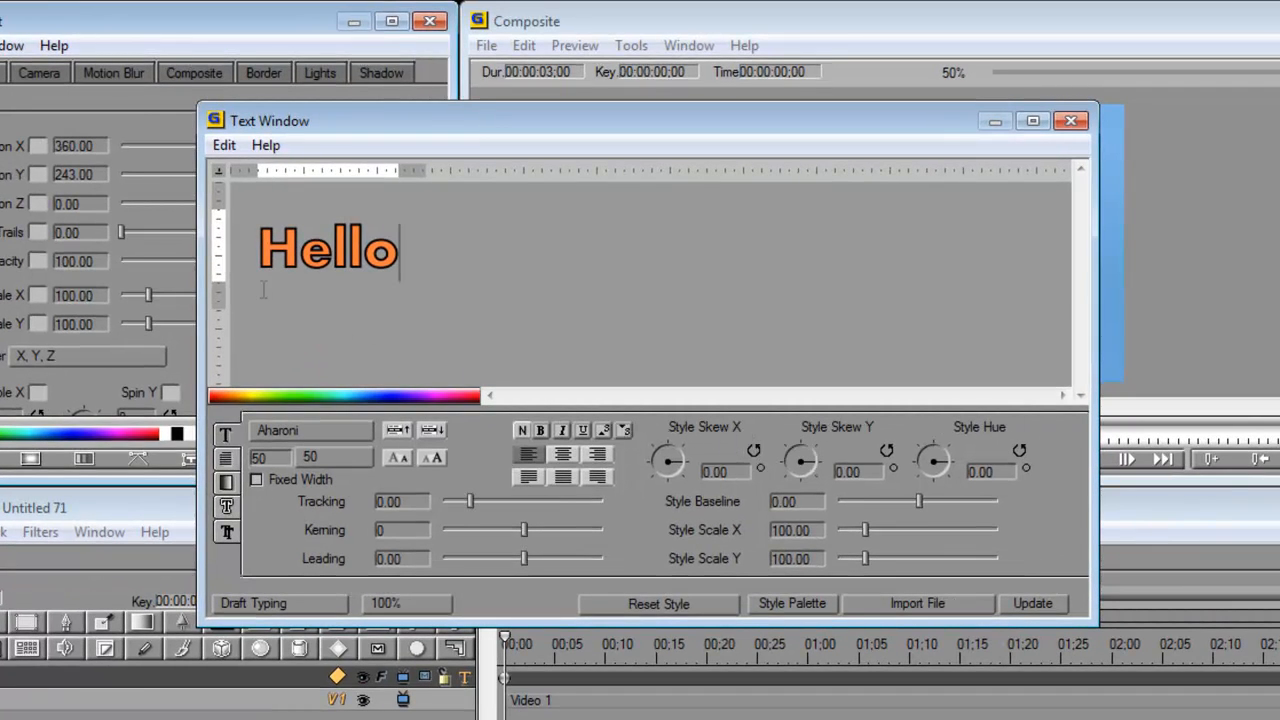
{"action": "left_click", "coordinate": [1030, 604]}
{"action": "left_click", "coordinate": [1070, 120]}
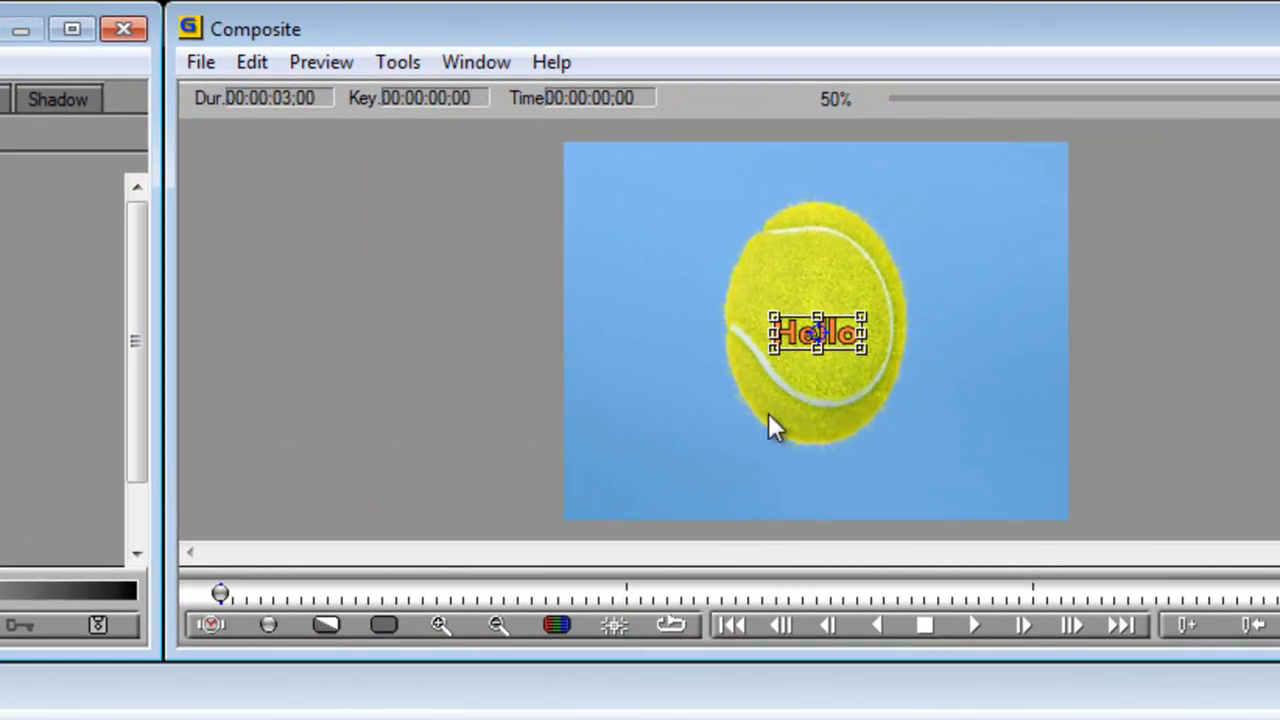
{"action": "left_click_drag", "start_coordinate": [770, 352], "coordinate": [757, 361]}
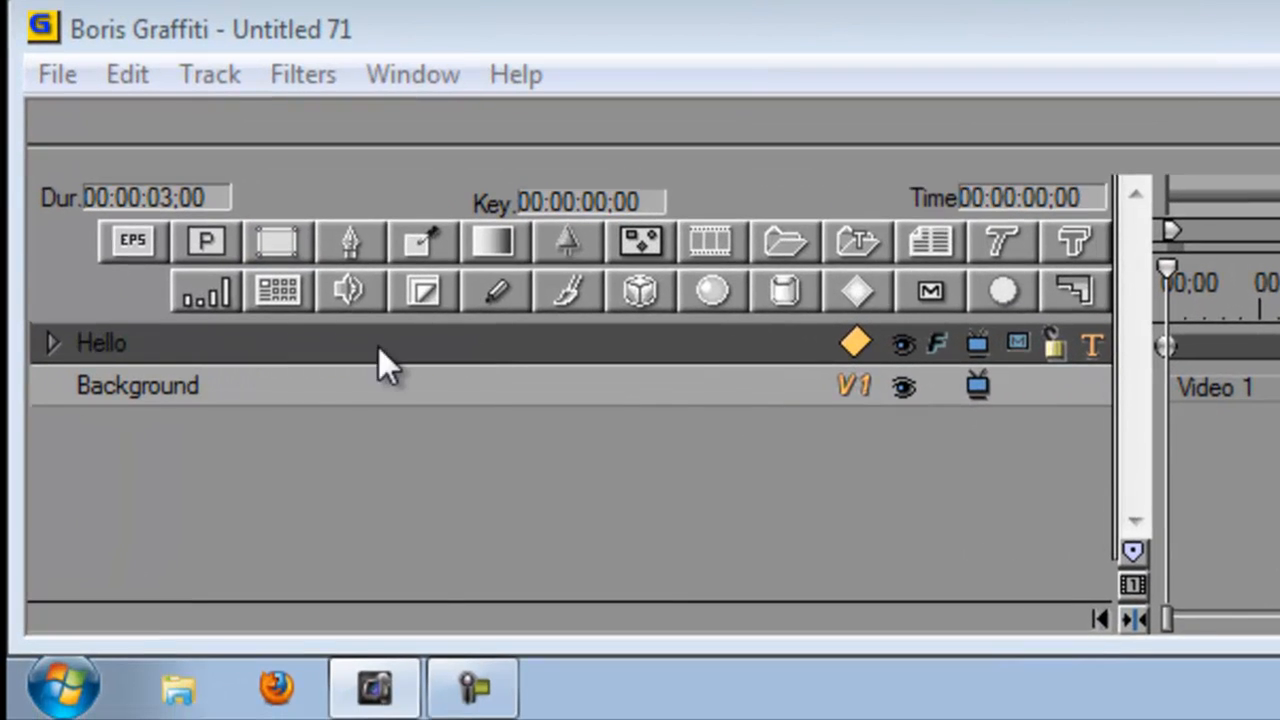
- Turn on Make Path Track for the Face track of the Hello text
{"action": "left_click", "coordinate": [50, 343]}
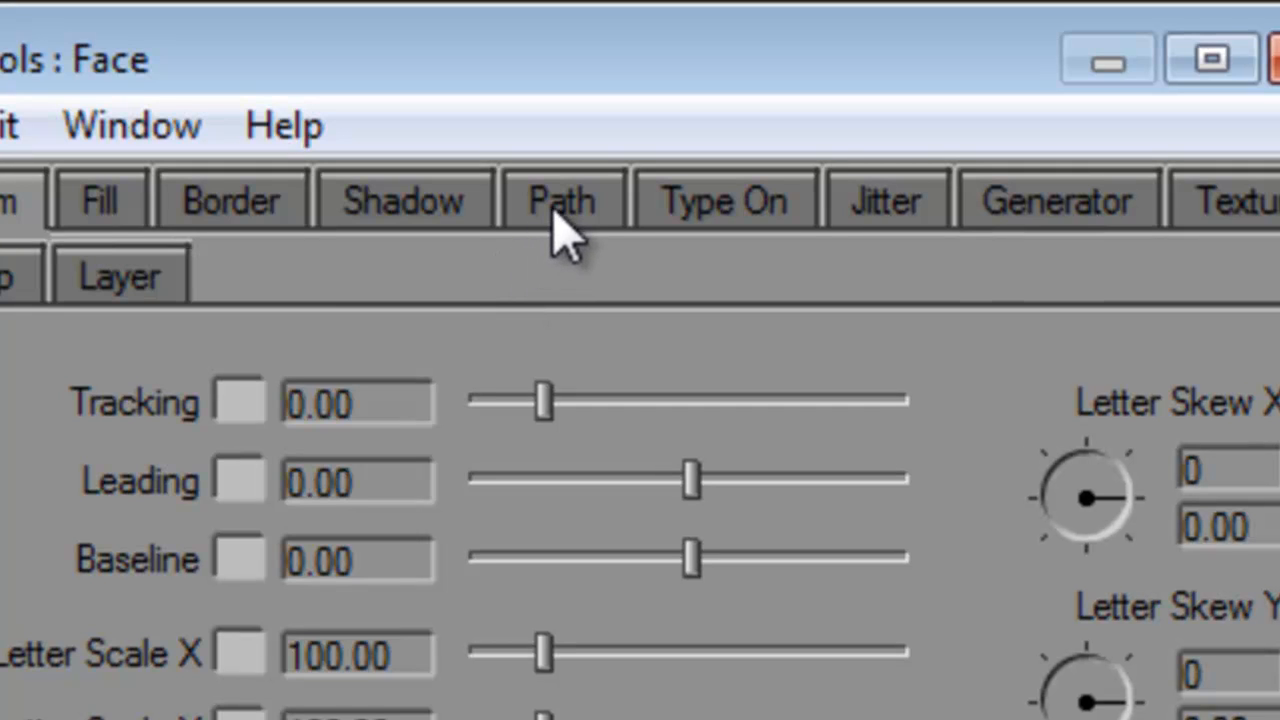
{"action": "left_click", "coordinate": [555, 214]}
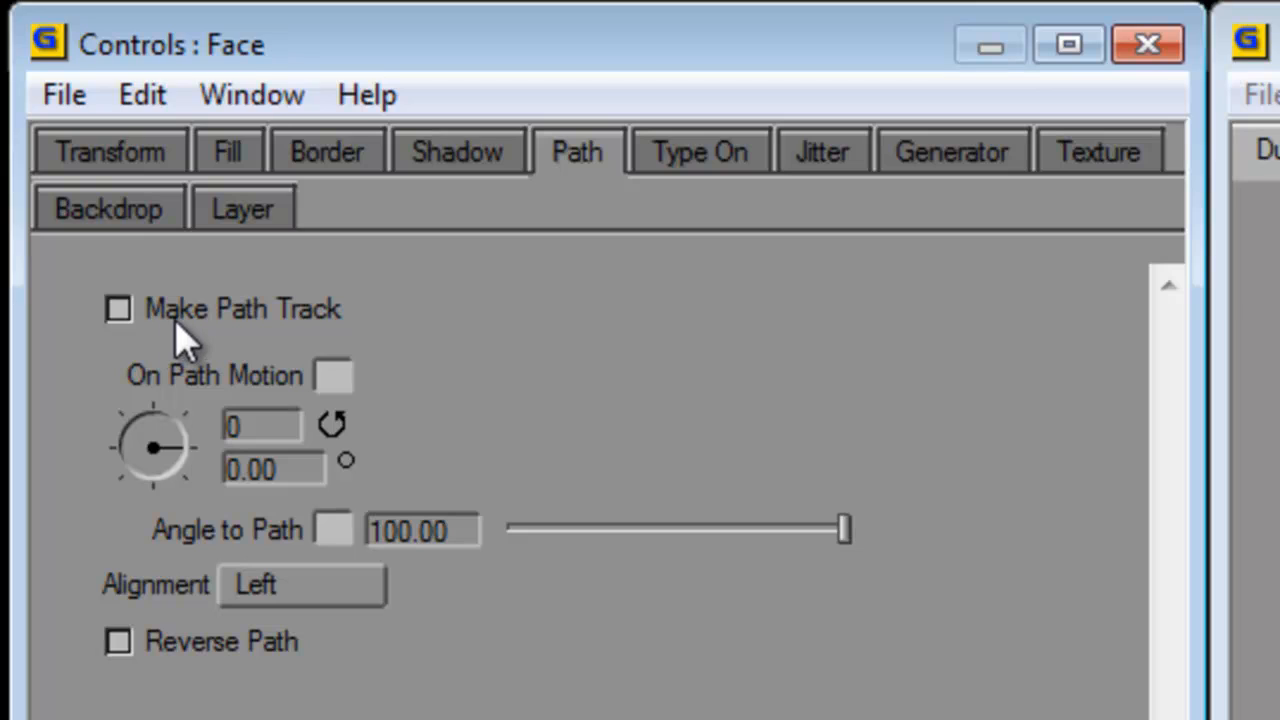
{"action": "left_click", "coordinate": [118, 310]}
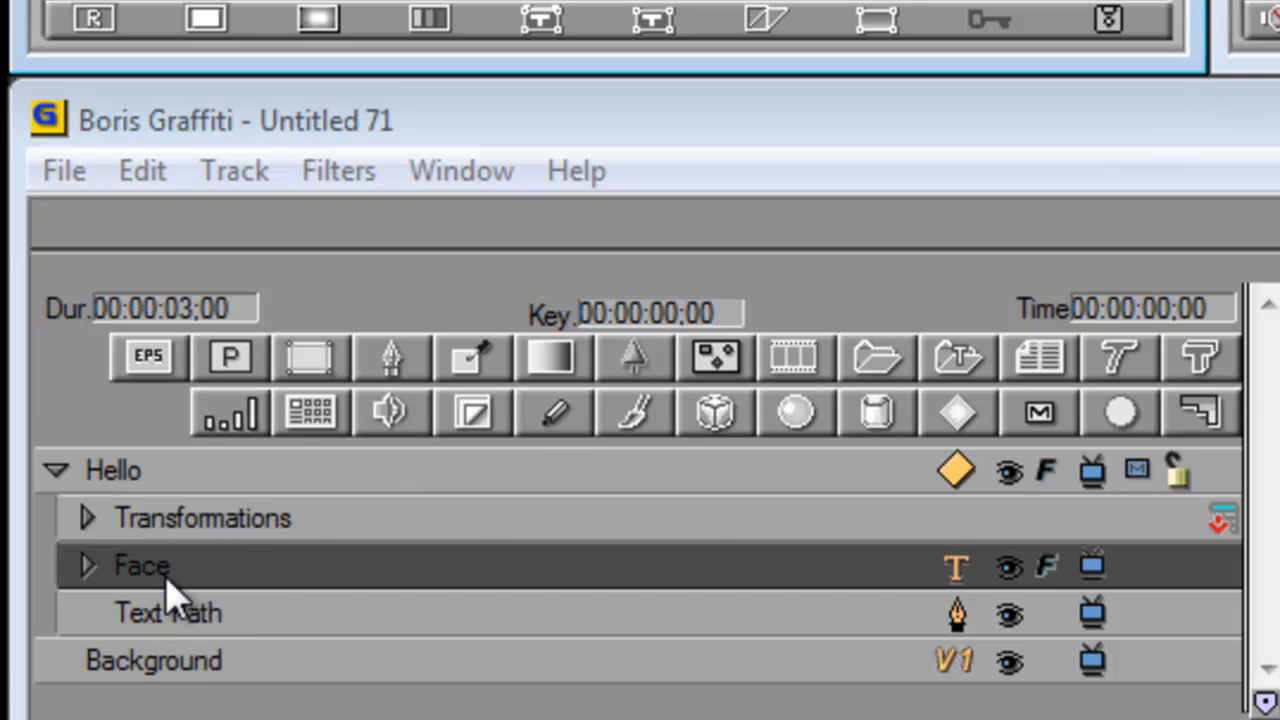
- Draw a curved Text Path with the Pen tool around the ball, clockwise from its upper edge to its left side
{"action": "left_click", "coordinate": [215, 625]}
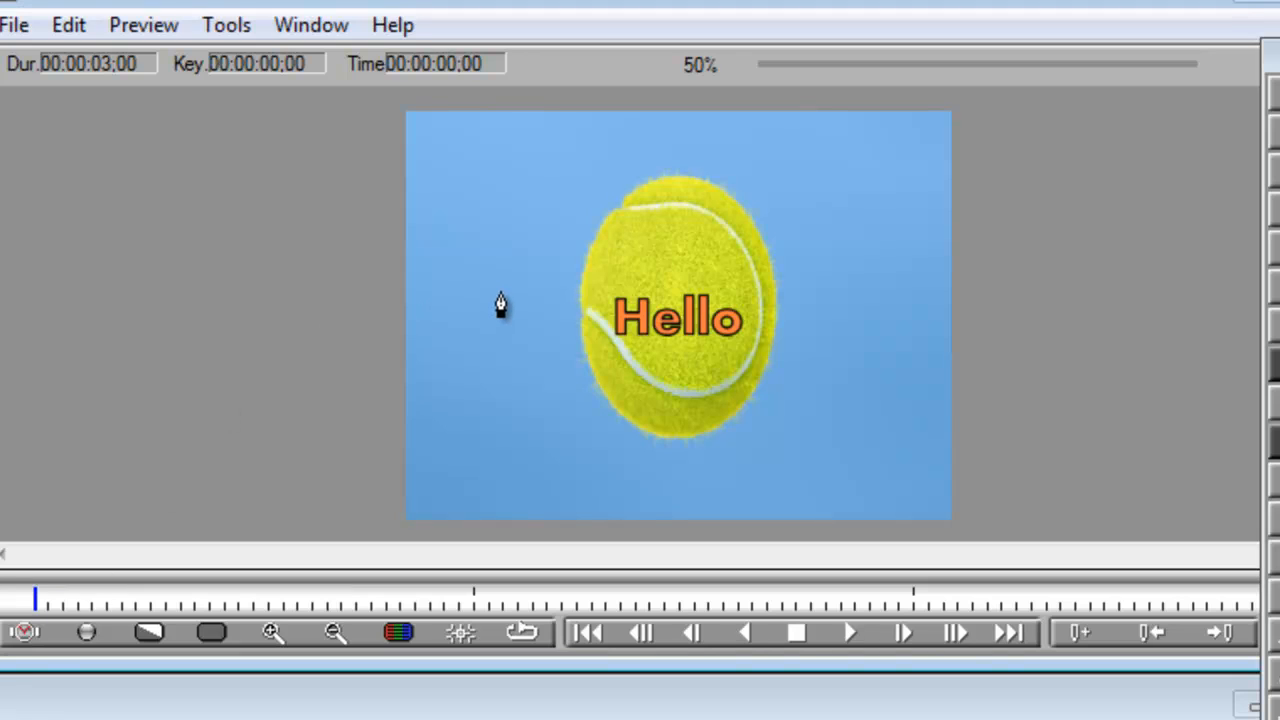
{"action": "left_click", "coordinate": [689, 178]}
{"action": "left_click_drag", "start_coordinate": [772, 258], "coordinate": [782, 320]}
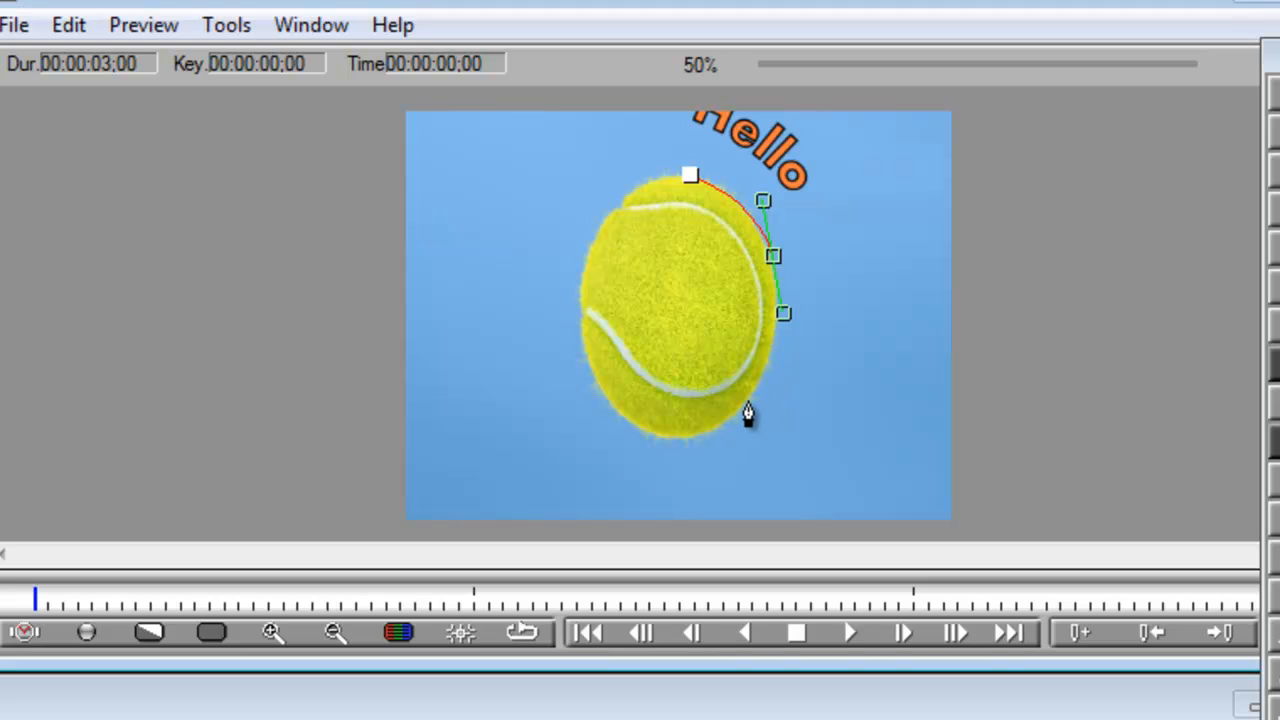
{"action": "left_click_drag", "start_coordinate": [749, 401], "coordinate": [723, 421]}
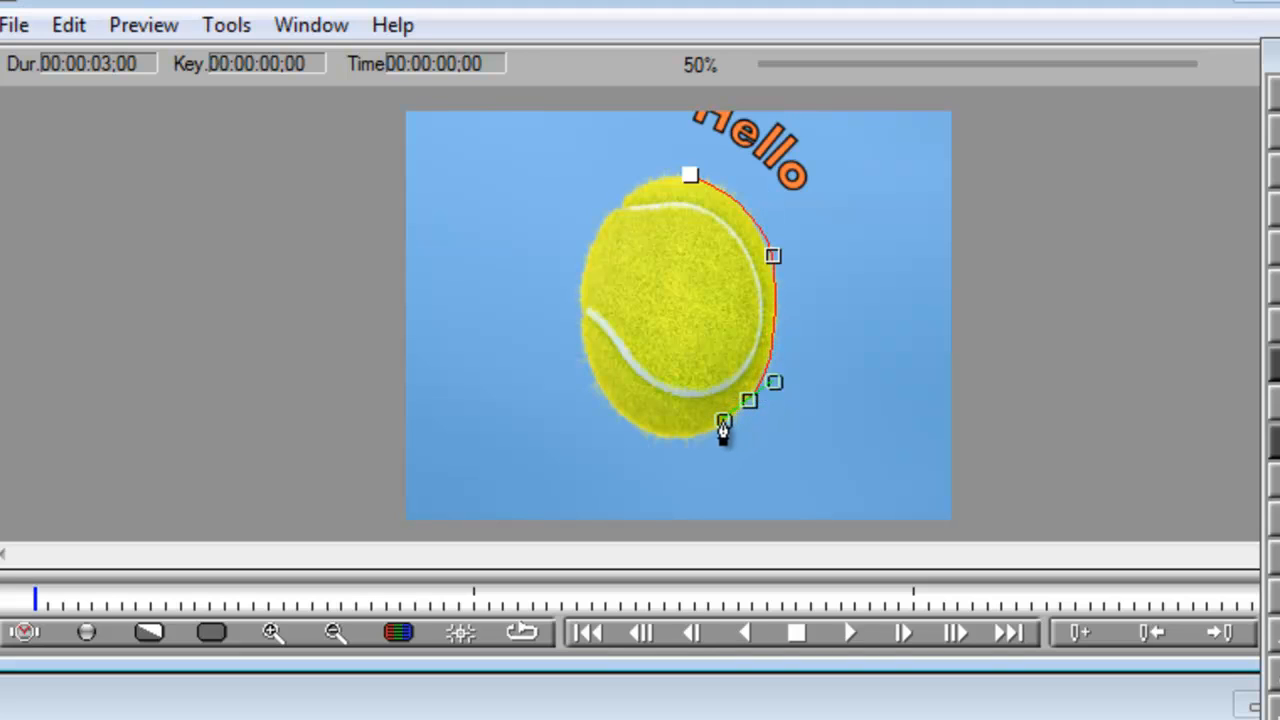
{"action": "left_click", "coordinate": [630, 427]}
{"action": "left_click_drag", "start_coordinate": [630, 427], "coordinate": [556, 400]}
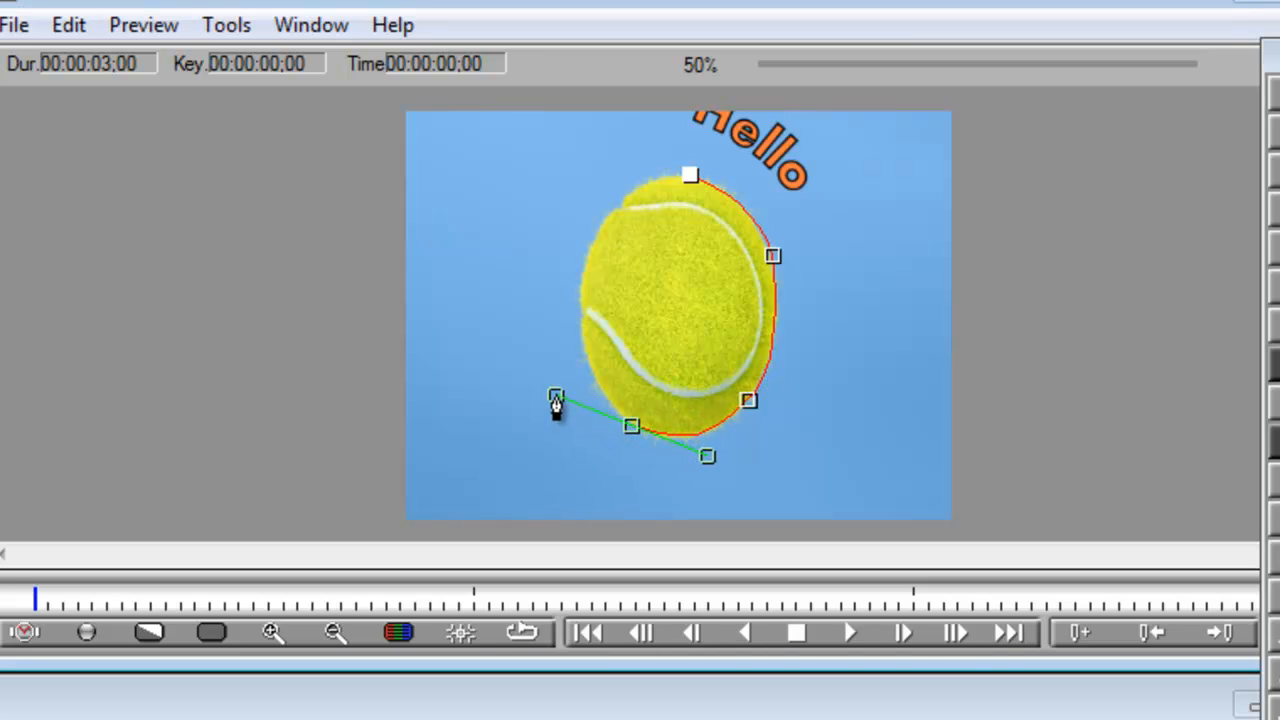
{"action": "left_click", "coordinate": [581, 309]}
{"action": "double_click", "coordinate": [582, 309]}
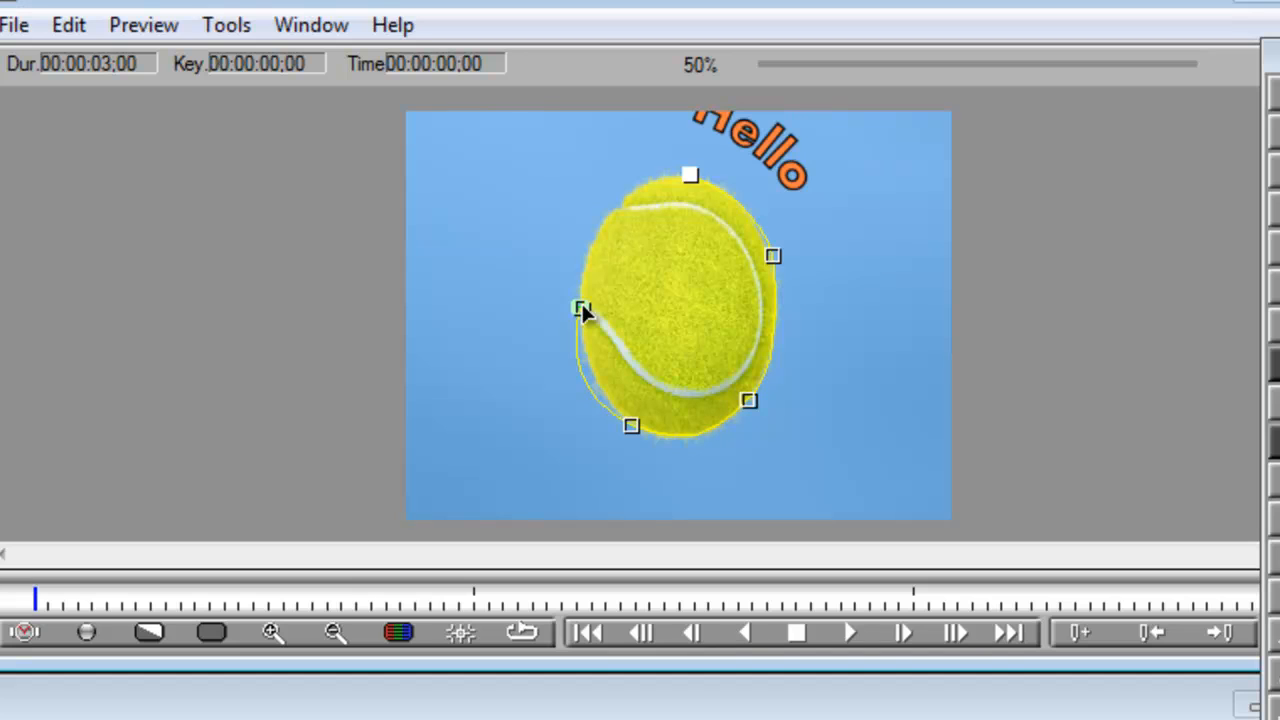
{"action": "left_click", "coordinate": [583, 308]}
- Extend the text path with freehand points back over the ball and past the right edge of the image
{"action": "left_click", "coordinate": [494, 231]}
{"action": "left_click", "coordinate": [528, 212]}
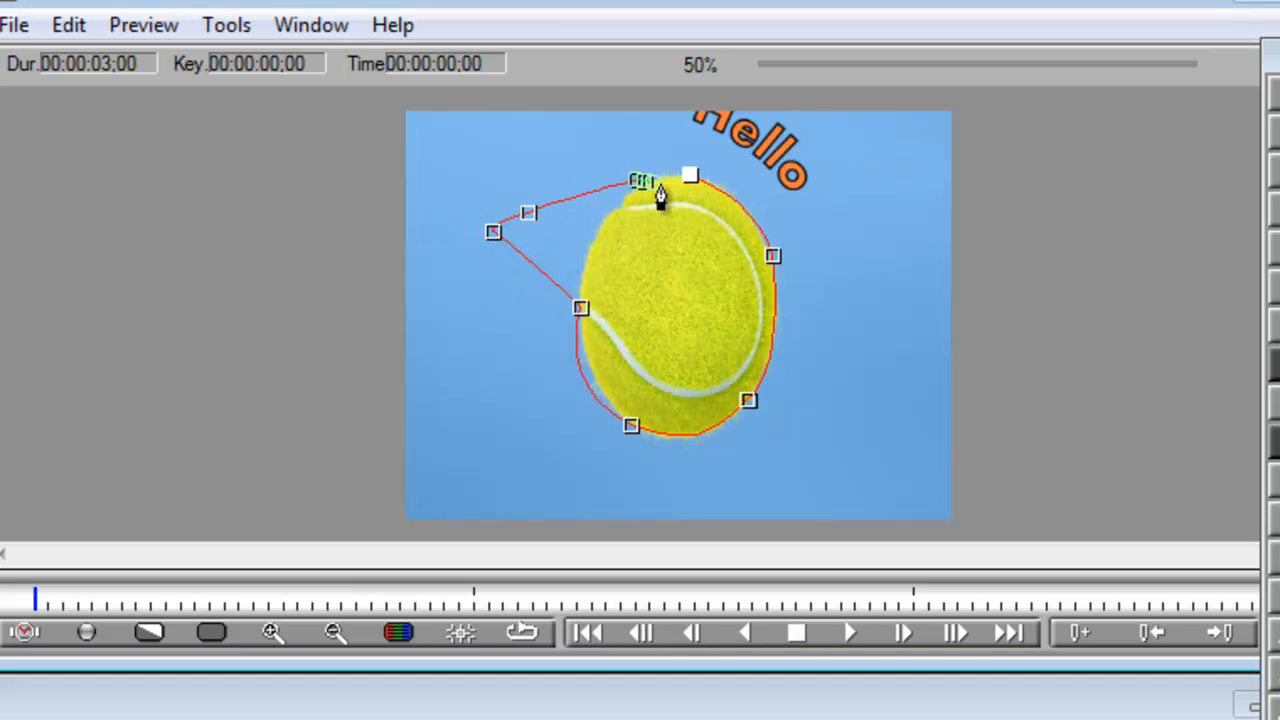
{"action": "left_click_drag", "start_coordinate": [660, 188], "coordinate": [874, 243]}
{"action": "left_click", "coordinate": [877, 192]}
{"action": "left_click", "coordinate": [888, 136]}
{"action": "left_click", "coordinate": [928, 148]}
{"action": "left_click_drag", "start_coordinate": [939, 191], "coordinate": [957, 220]}
{"action": "left_click_drag", "start_coordinate": [993, 260], "coordinate": [1011, 262]}
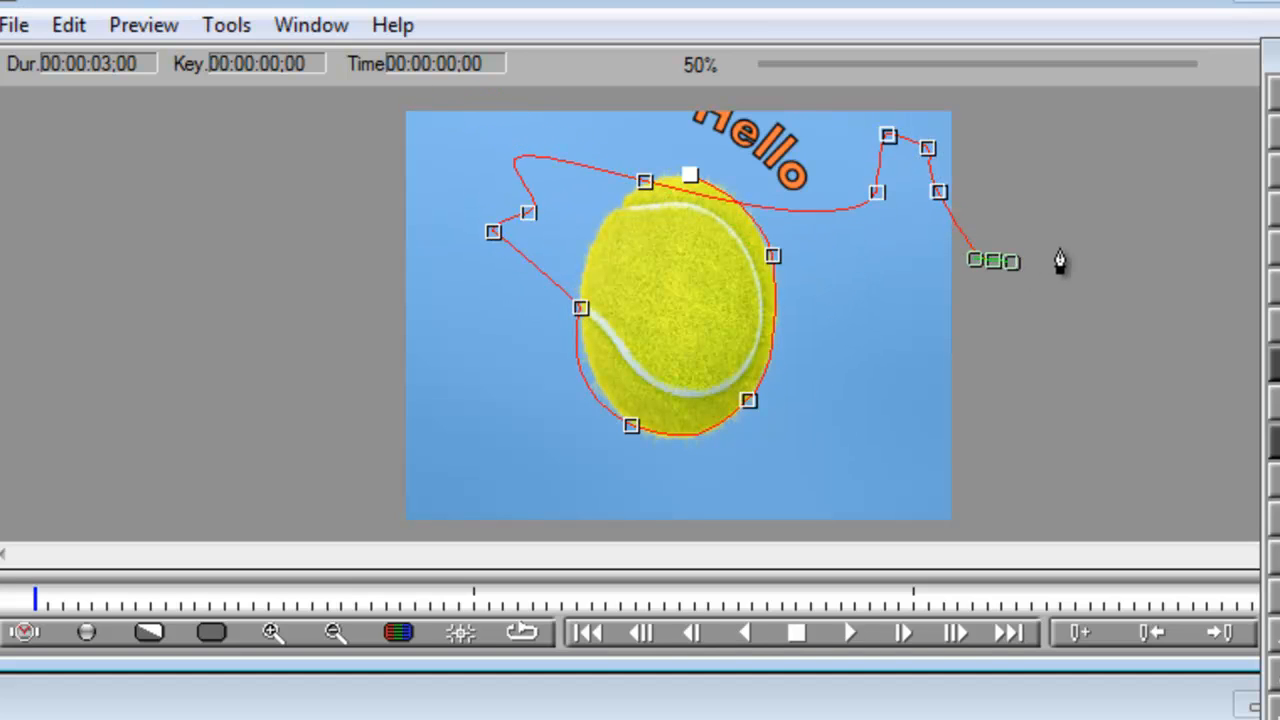
{"action": "left_click", "coordinate": [1062, 248]}
{"action": "left_click_drag", "start_coordinate": [1104, 189], "coordinate": [1119, 164]}
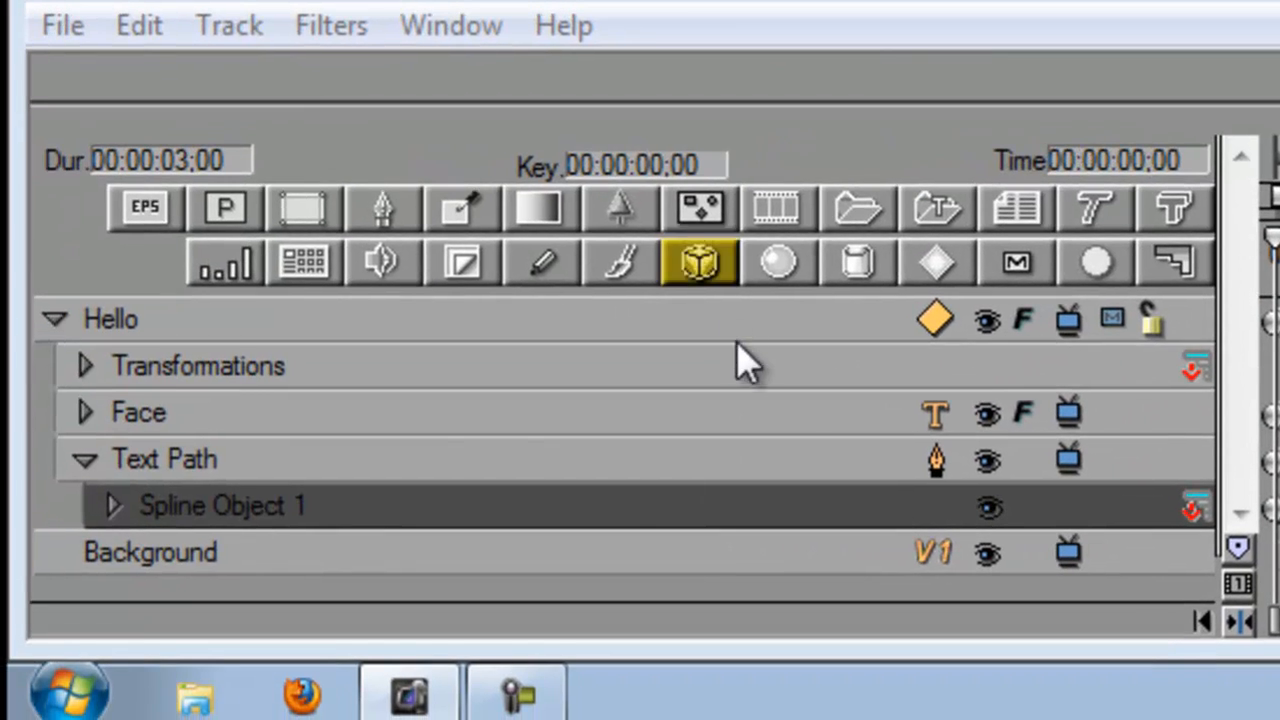
- Change the Text Path track to a Spline Primitive with an ellipse shape and convert it back to a Spline Object
{"action": "left_click", "coordinate": [86, 459]}
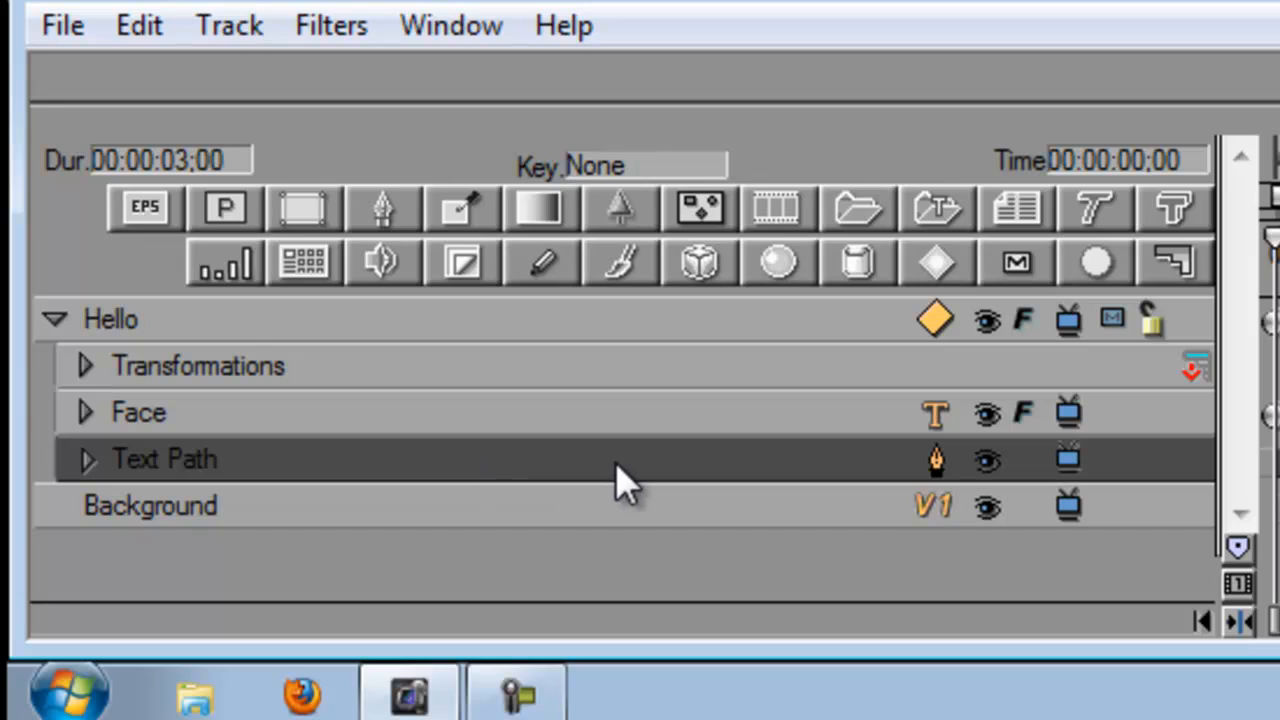
{"action": "left_click", "coordinate": [936, 462]}
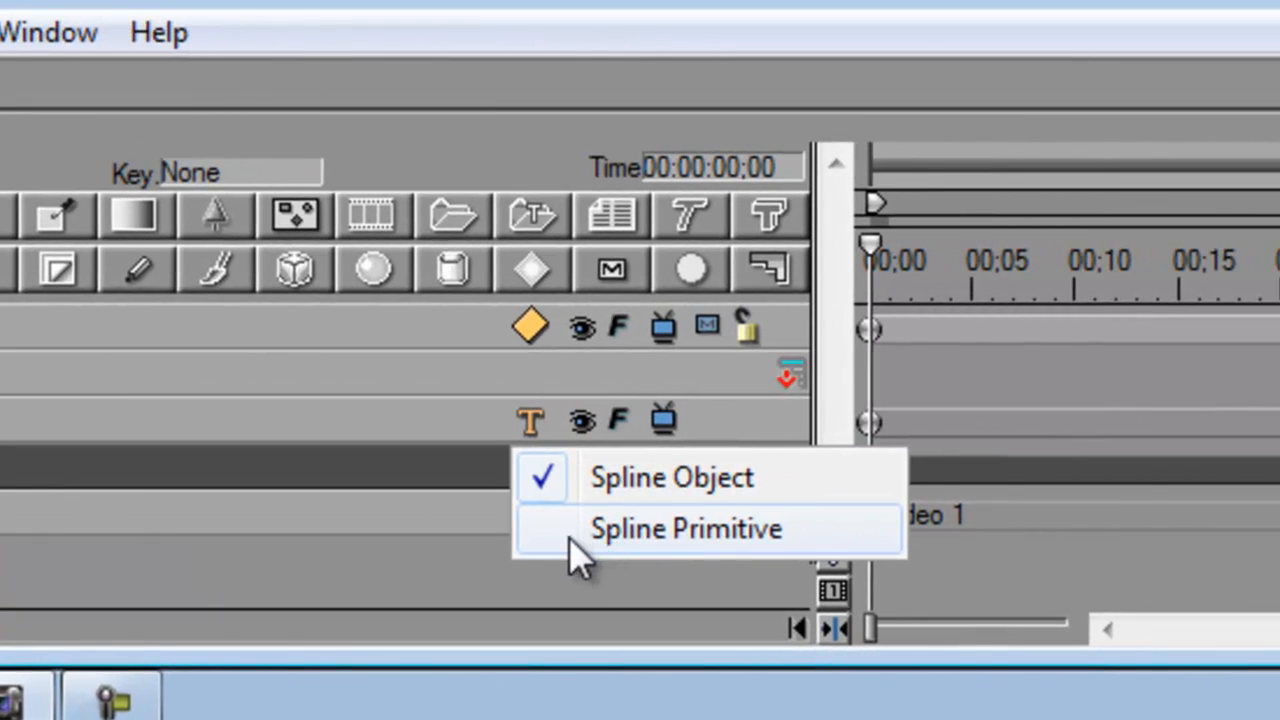
{"action": "left_click", "coordinate": [570, 540]}
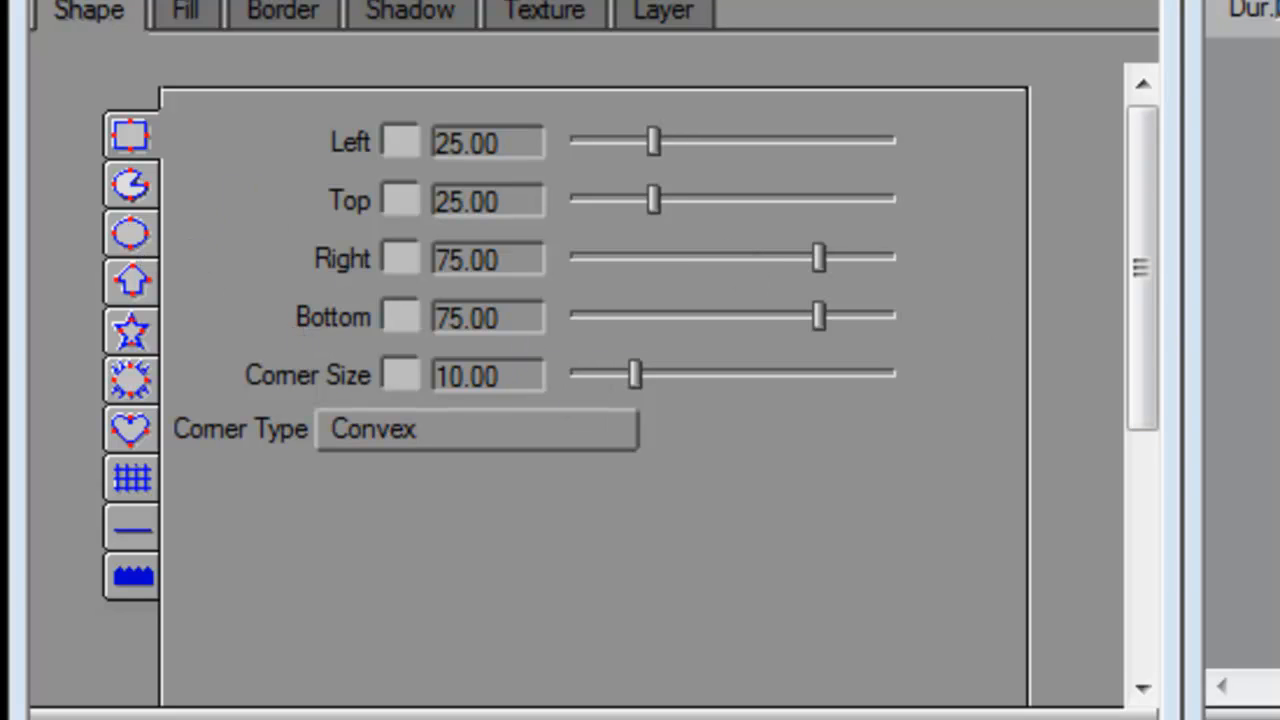
{"action": "left_click", "coordinate": [134, 234]}
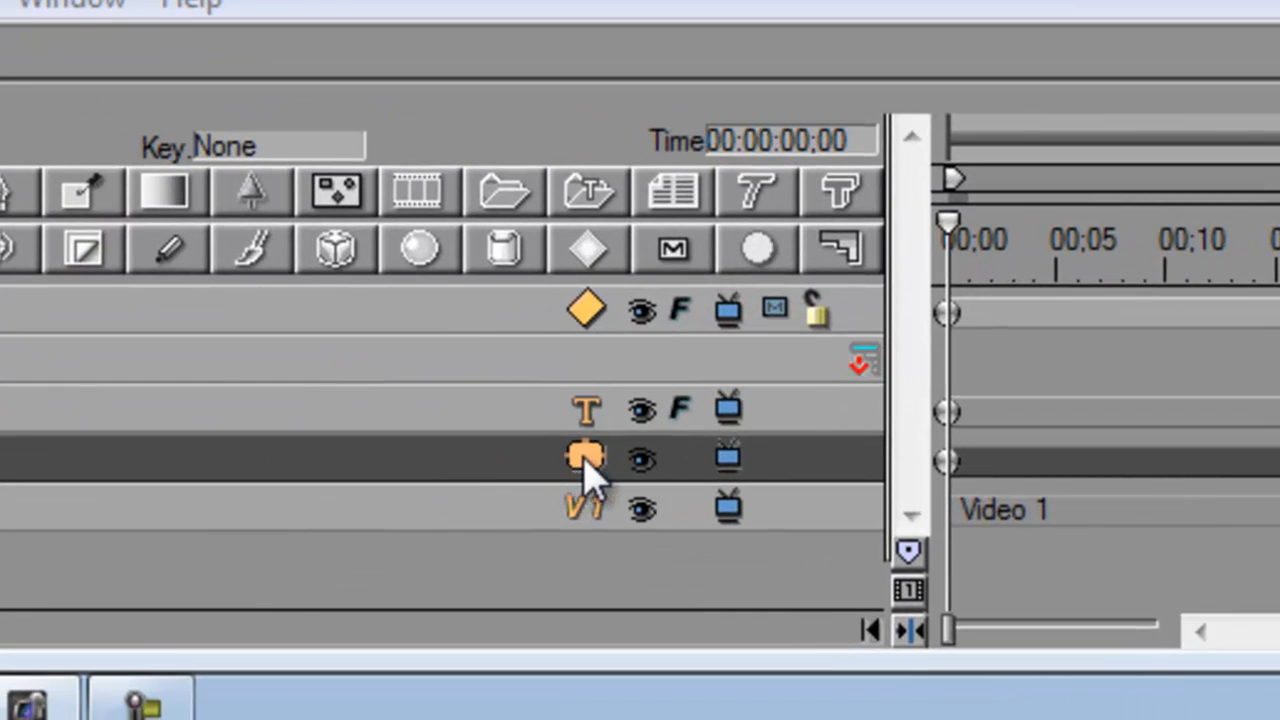
{"action": "left_click", "coordinate": [476, 533]}
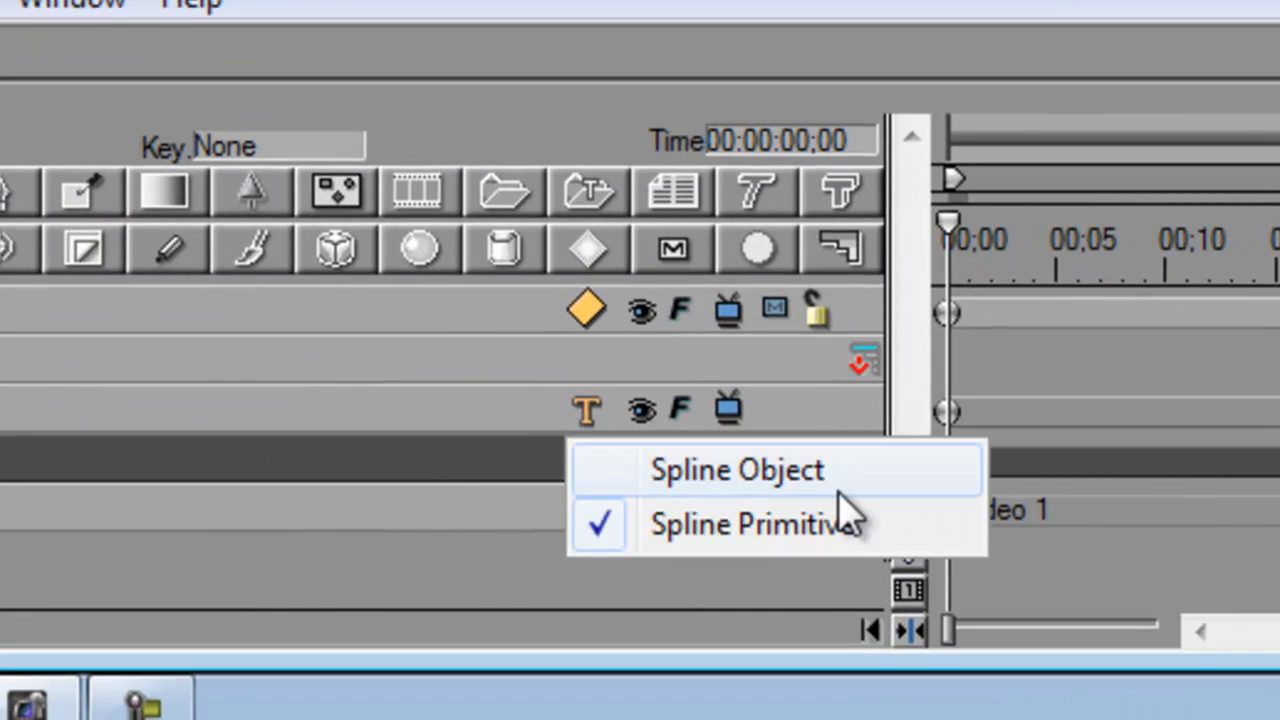
{"action": "left_click", "coordinate": [596, 470]}
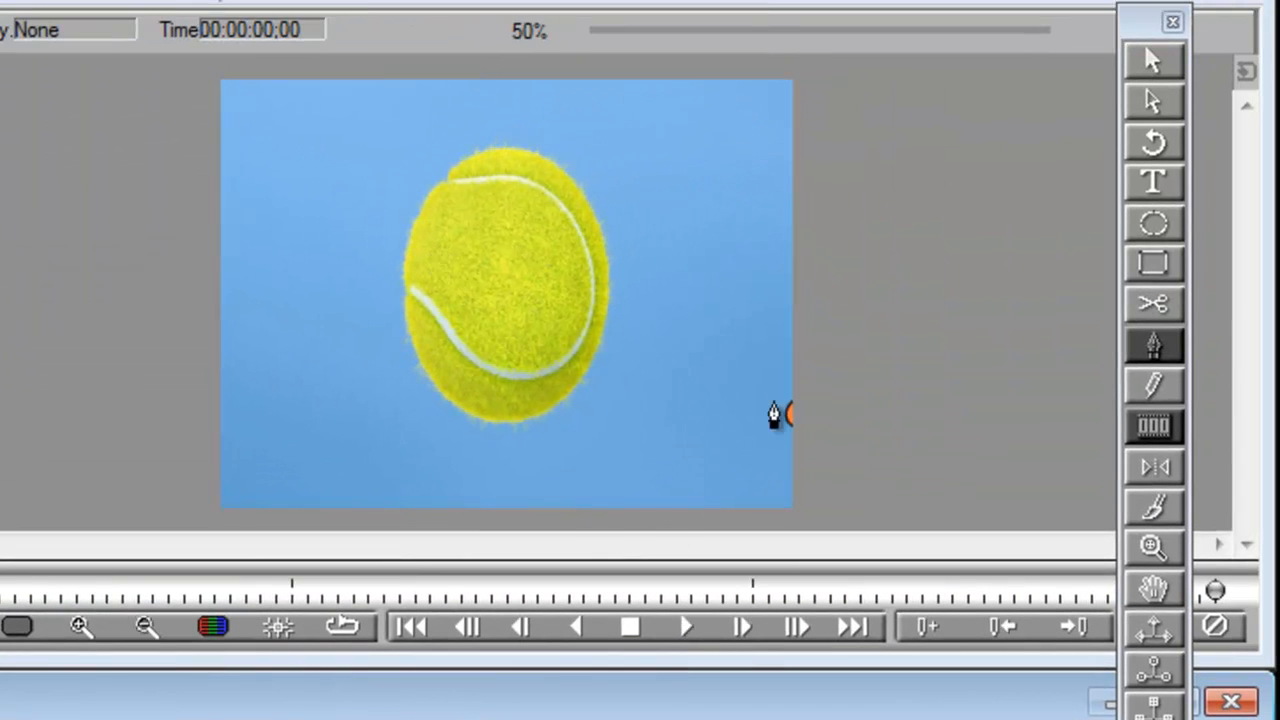
- Resize and reposition the elliptical text path so it closely follows the outline of the tennis ball
{"action": "left_click_drag", "start_coordinate": [1140, 26], "coordinate": [1148, 84]}
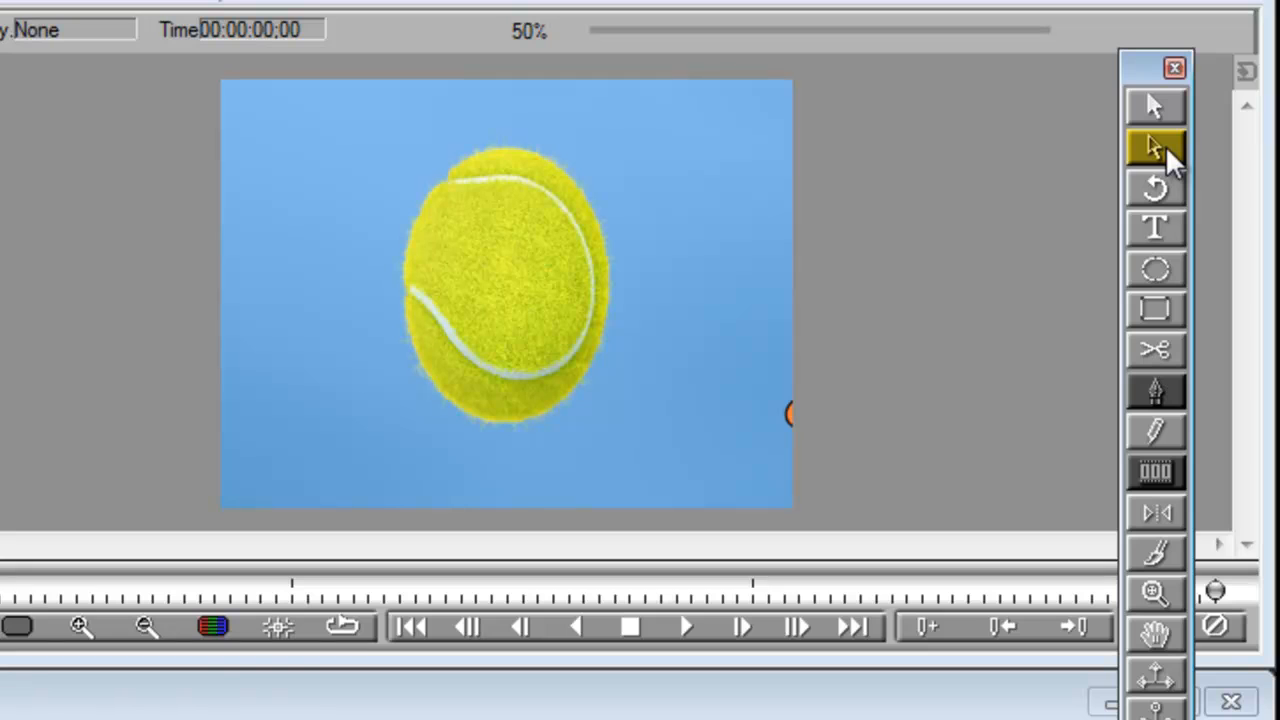
{"action": "left_click", "coordinate": [1160, 147]}
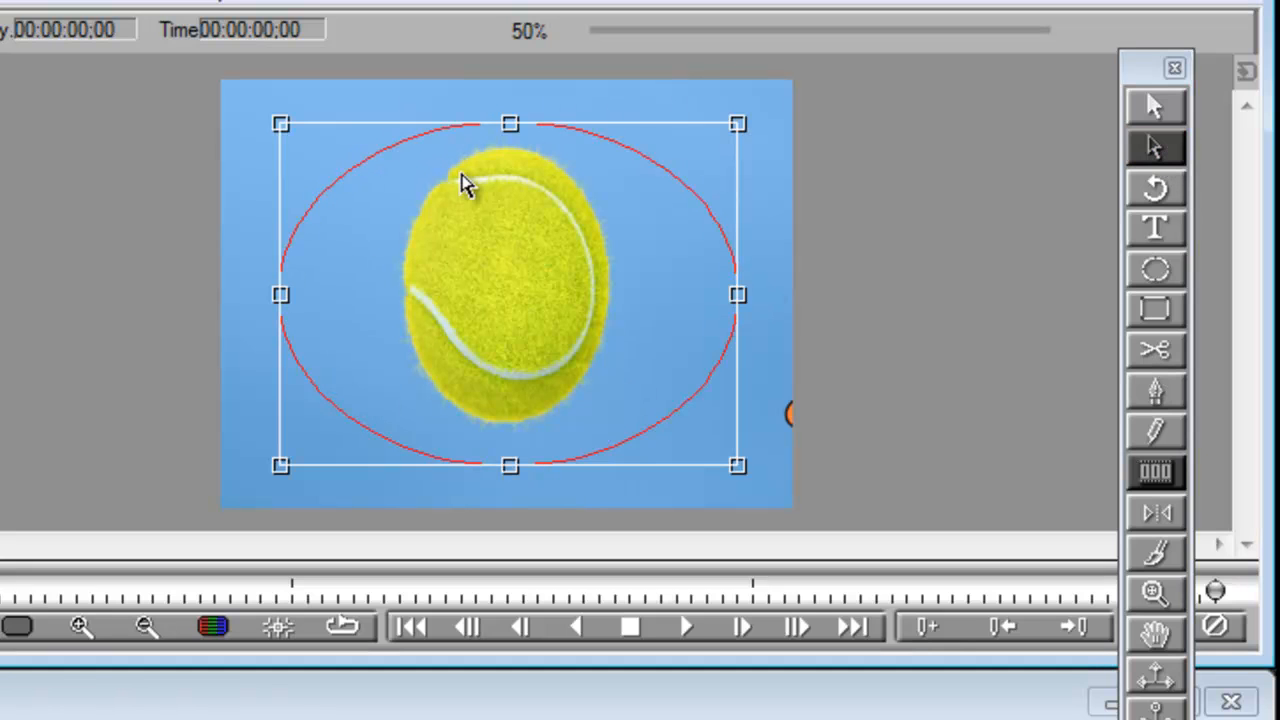
{"action": "left_click_drag", "start_coordinate": [281, 464], "coordinate": [383, 446]}
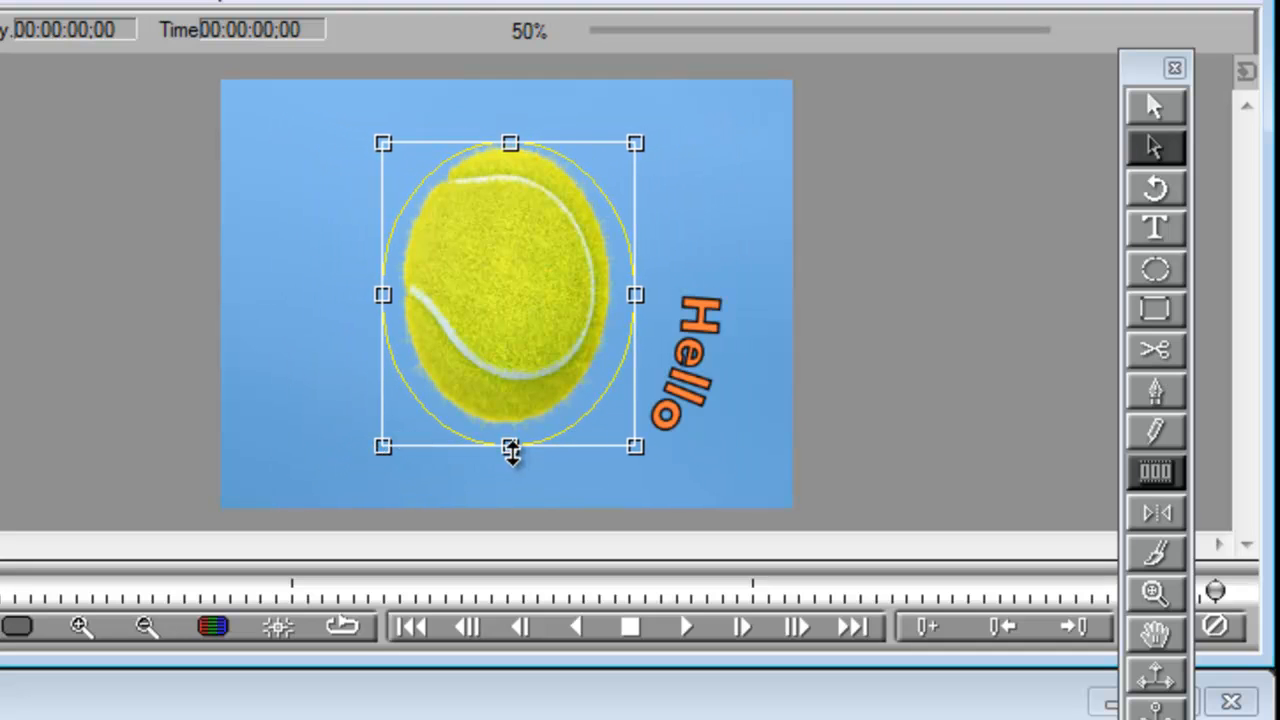
{"action": "left_click_drag", "start_coordinate": [510, 450], "coordinate": [509, 437]}
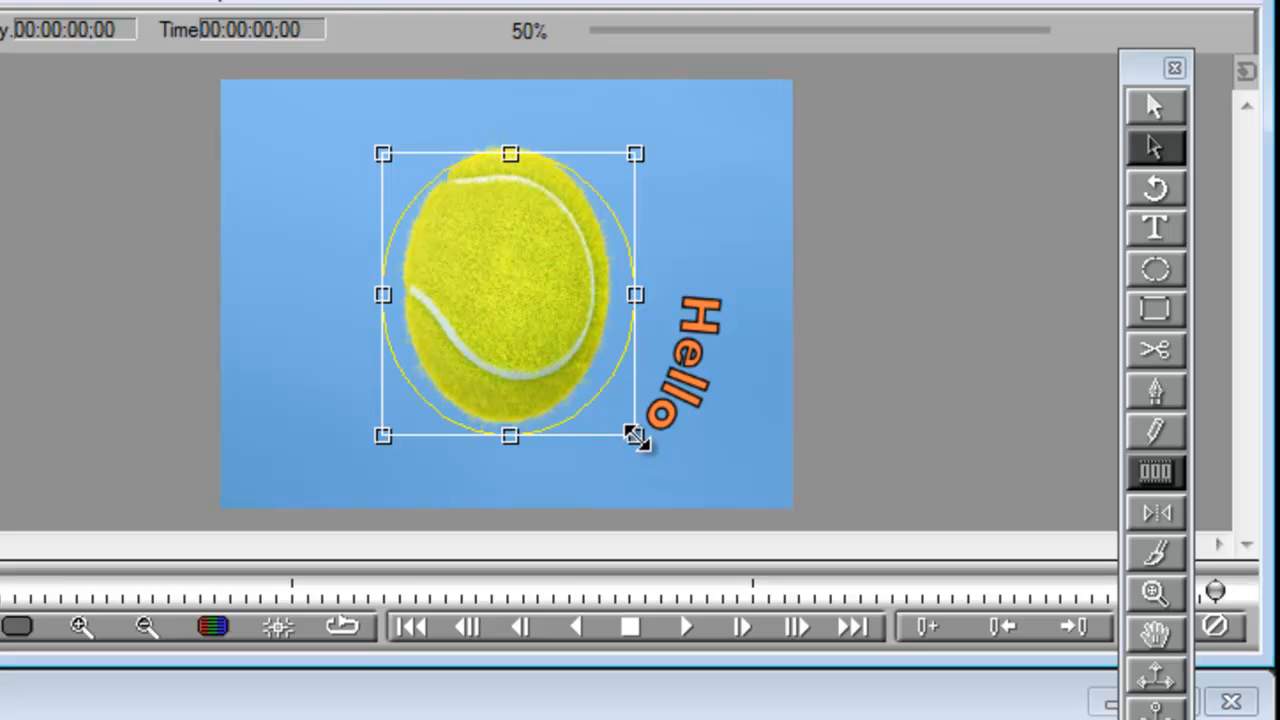
{"action": "left_click_drag", "start_coordinate": [637, 437], "coordinate": [619, 436]}
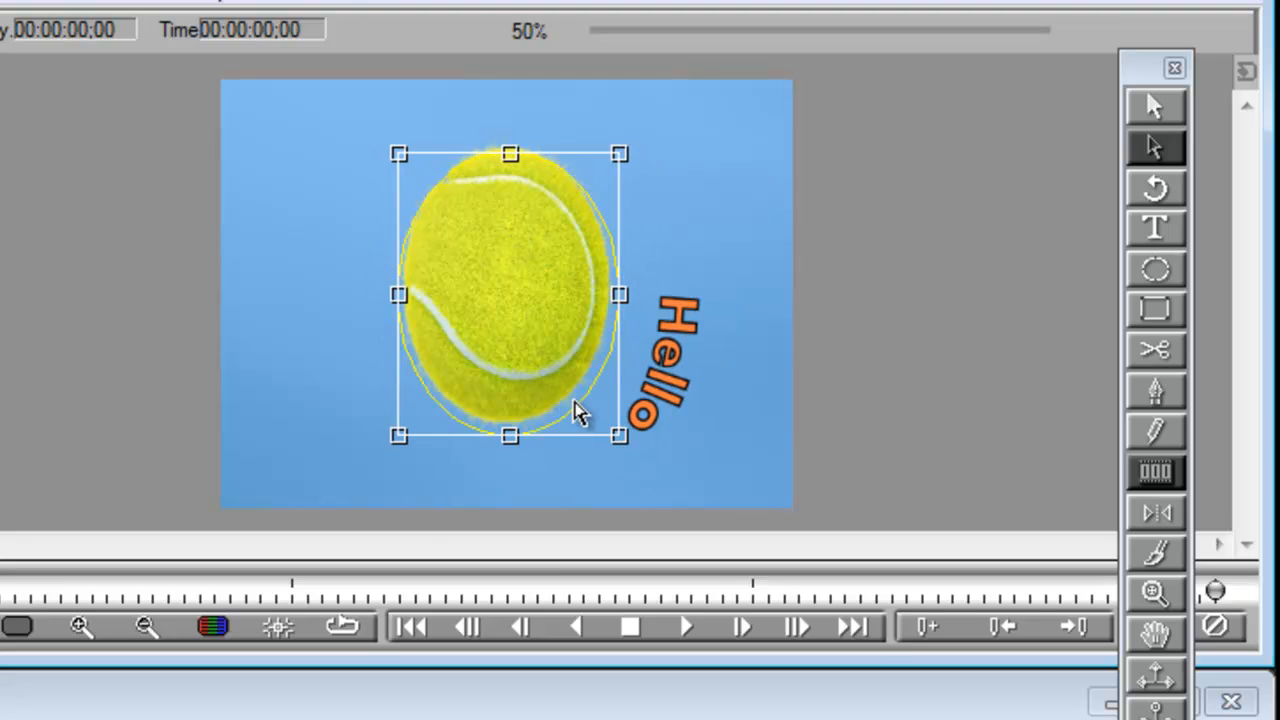
{"action": "left_click_drag", "start_coordinate": [585, 413], "coordinate": [582, 404]}
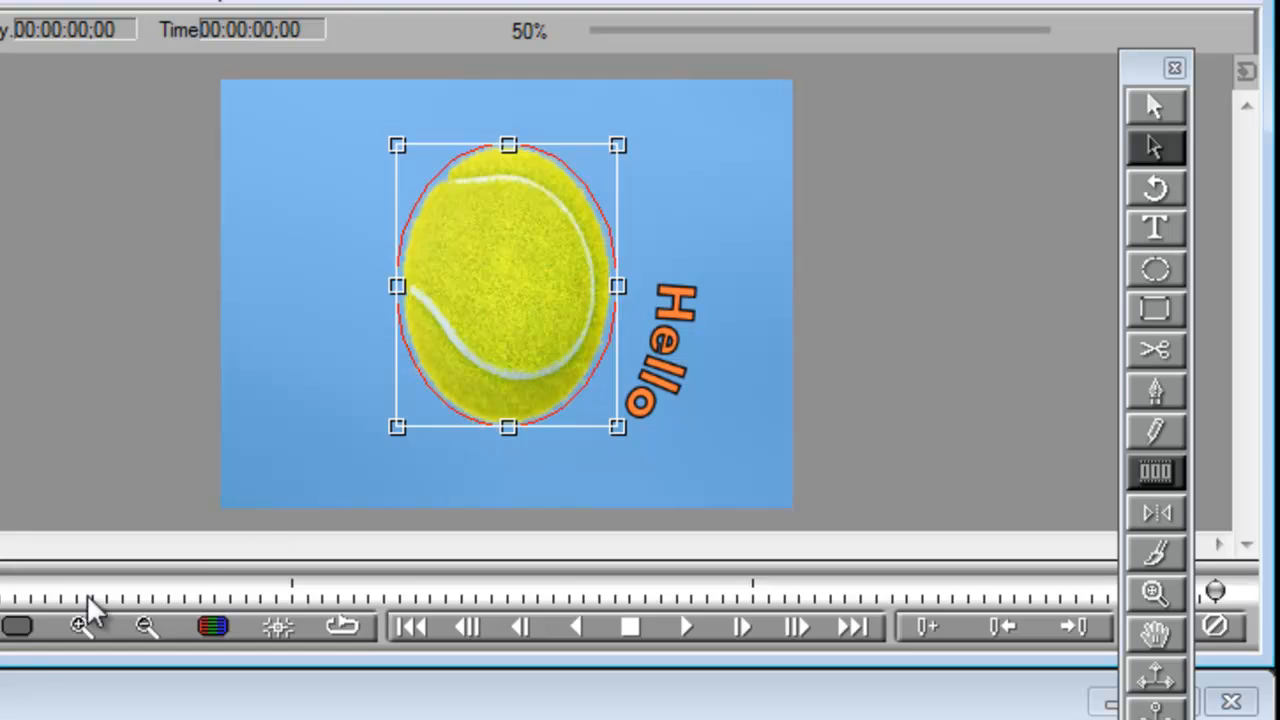
- Scale down the Hello text object so the lettering sits closer to the edge of the ball
{"action": "left_click", "coordinate": [5, 715]}
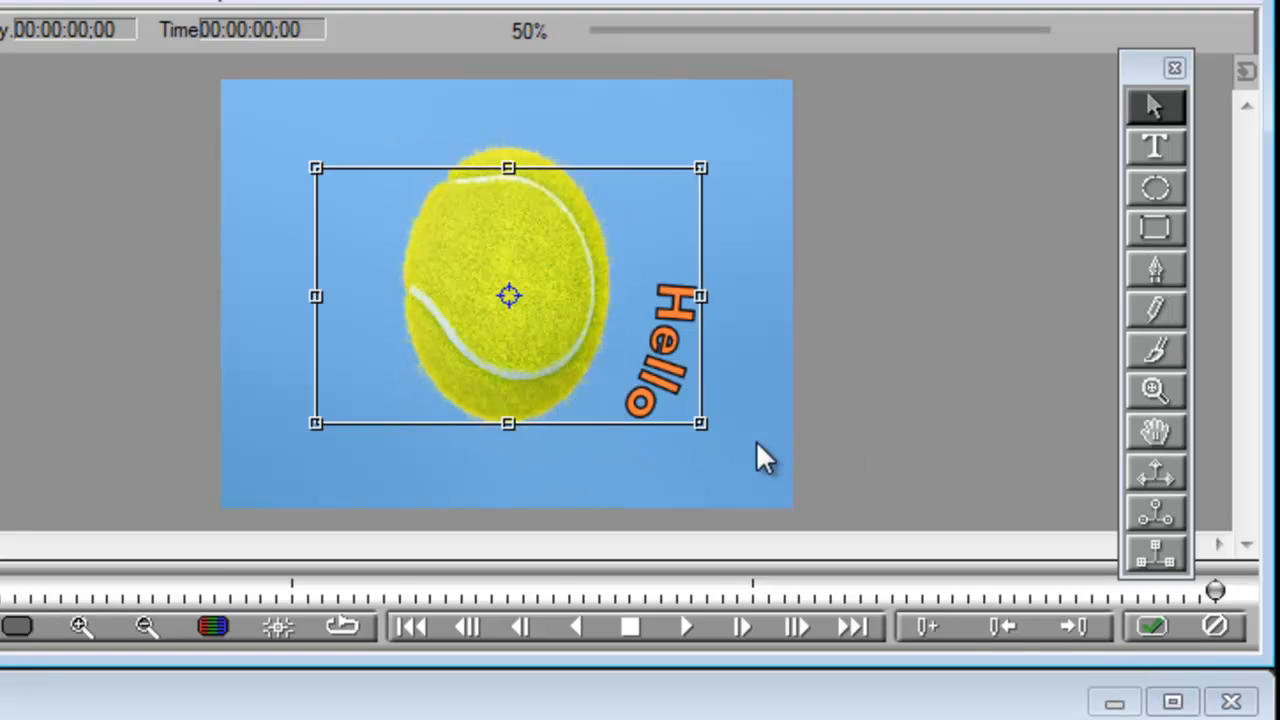
{"action": "left_click_drag", "start_coordinate": [703, 425], "coordinate": [654, 397]}
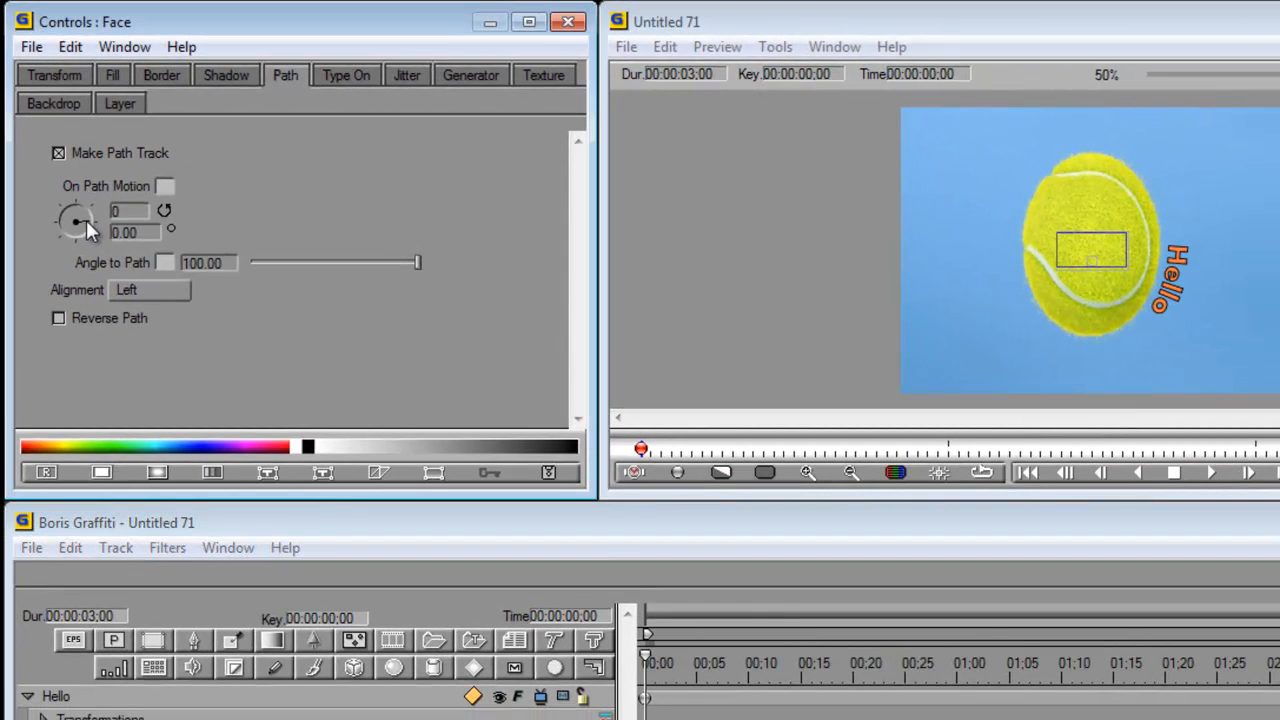
- Set the Hello text's On Path Motion angle to -107 degrees at the first keyframe and its interpolation to Linear
{"action": "mouse_move", "coordinate": [86, 220]}
{"action": "left_mouse_down"}
{"action": "mouse_move", "coordinate": [67, 195]}
{"action": "mouse_move", "coordinate": [100, 202]}
{"action": "left_mouse_up"}
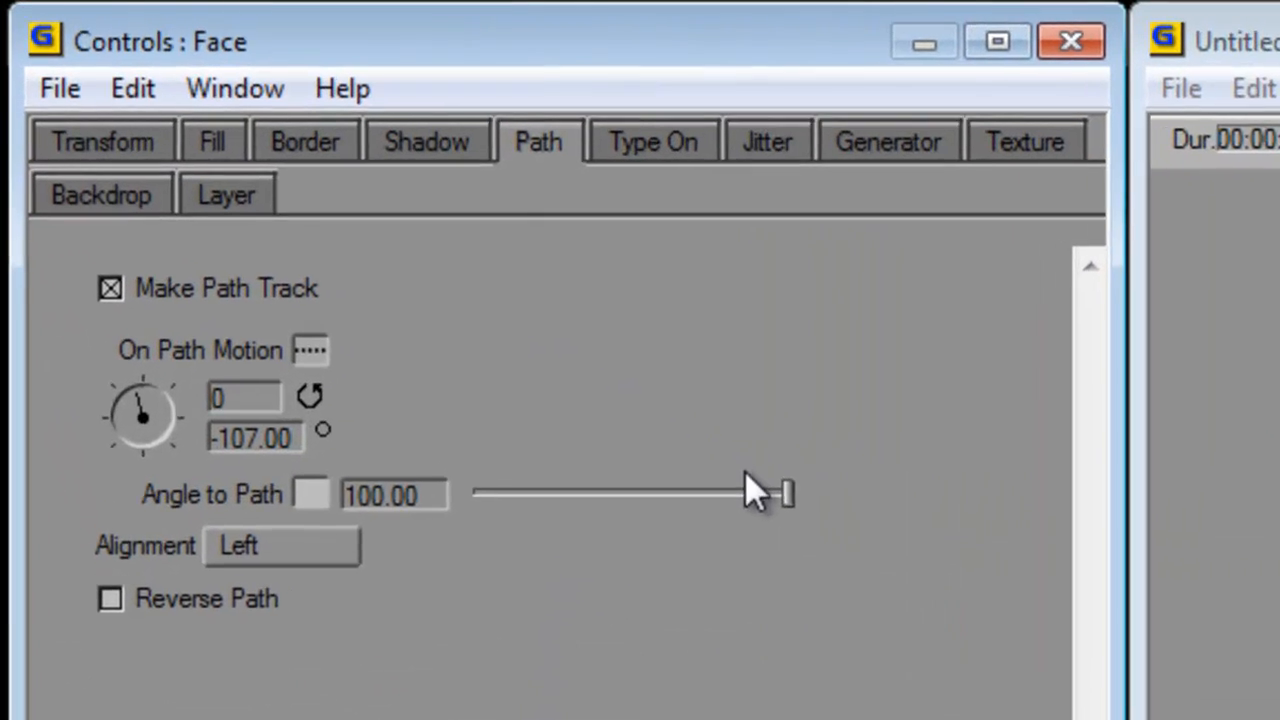
{"action": "left_click", "coordinate": [319, 361]}
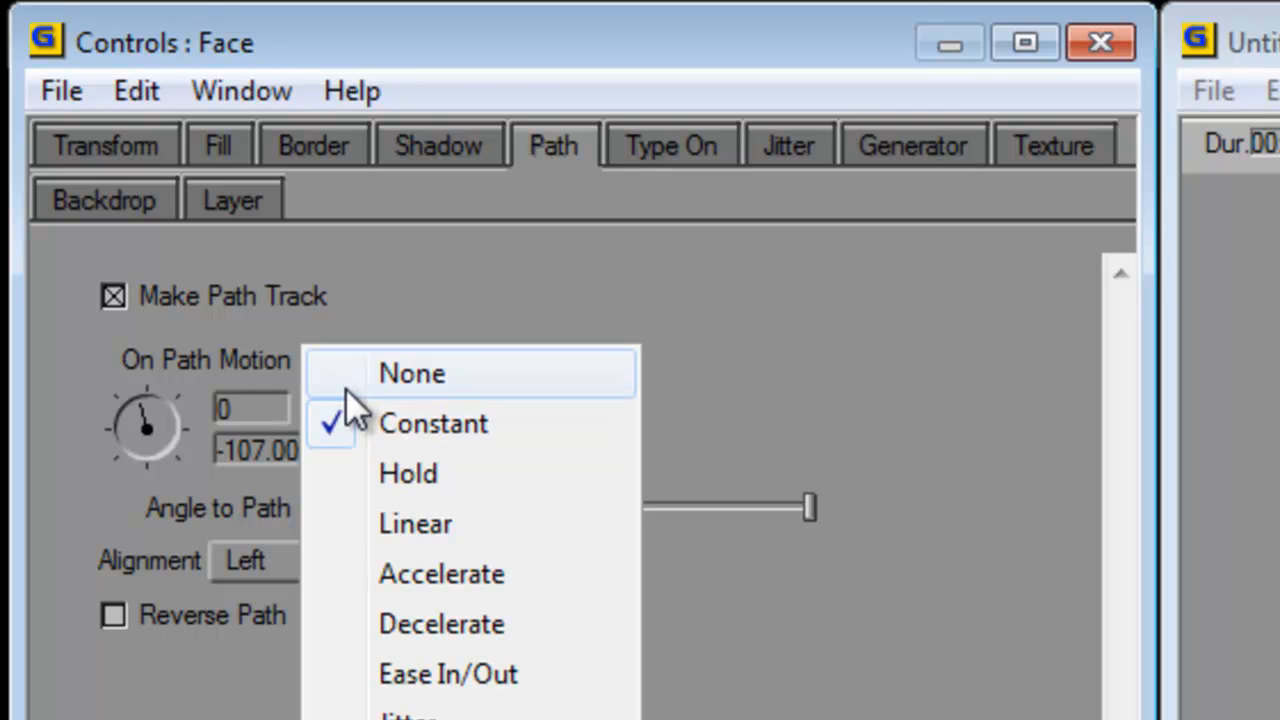
{"action": "left_click", "coordinate": [343, 531]}
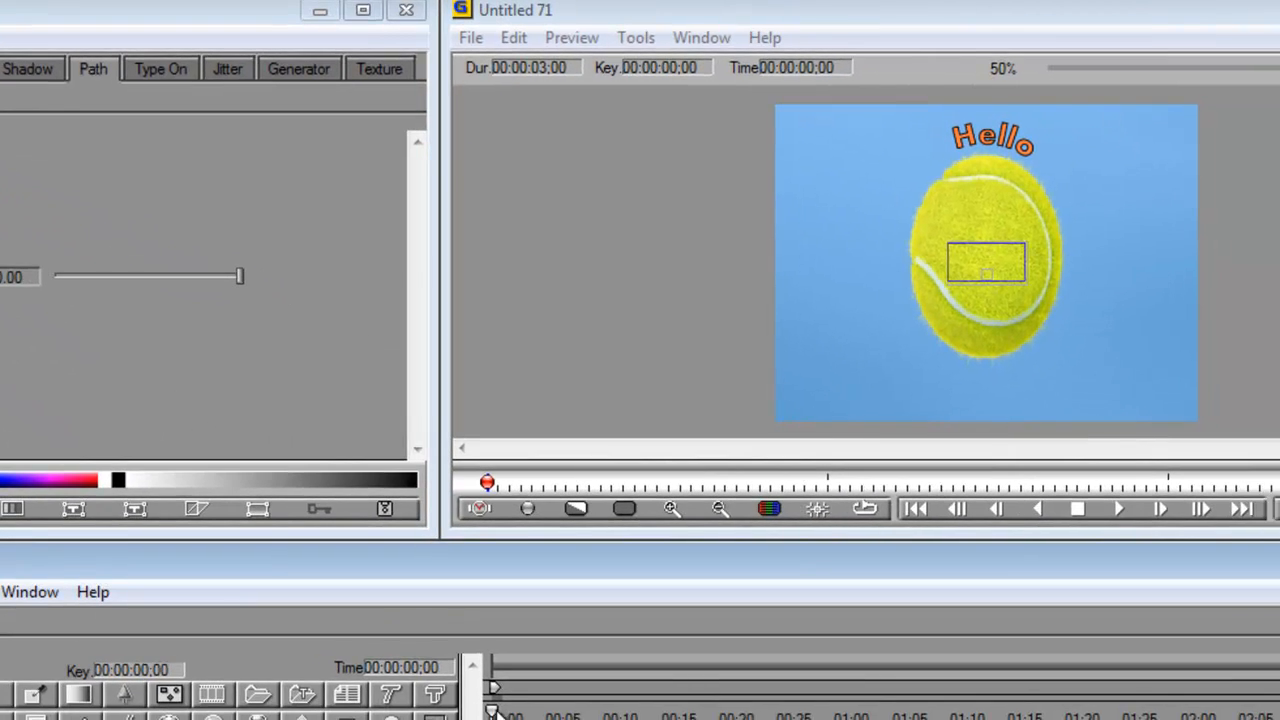
- Set the On Path Motion angle to 249 degrees at the last keyframe and return the playhead to the start
{"action": "mouse_move", "coordinate": [496, 712]}
{"action": "left_mouse_down"}
{"action": "mouse_move", "coordinate": [1276, 712]}
{"action": "mouse_move", "coordinate": [742, 708]}
{"action": "left_mouse_up"}
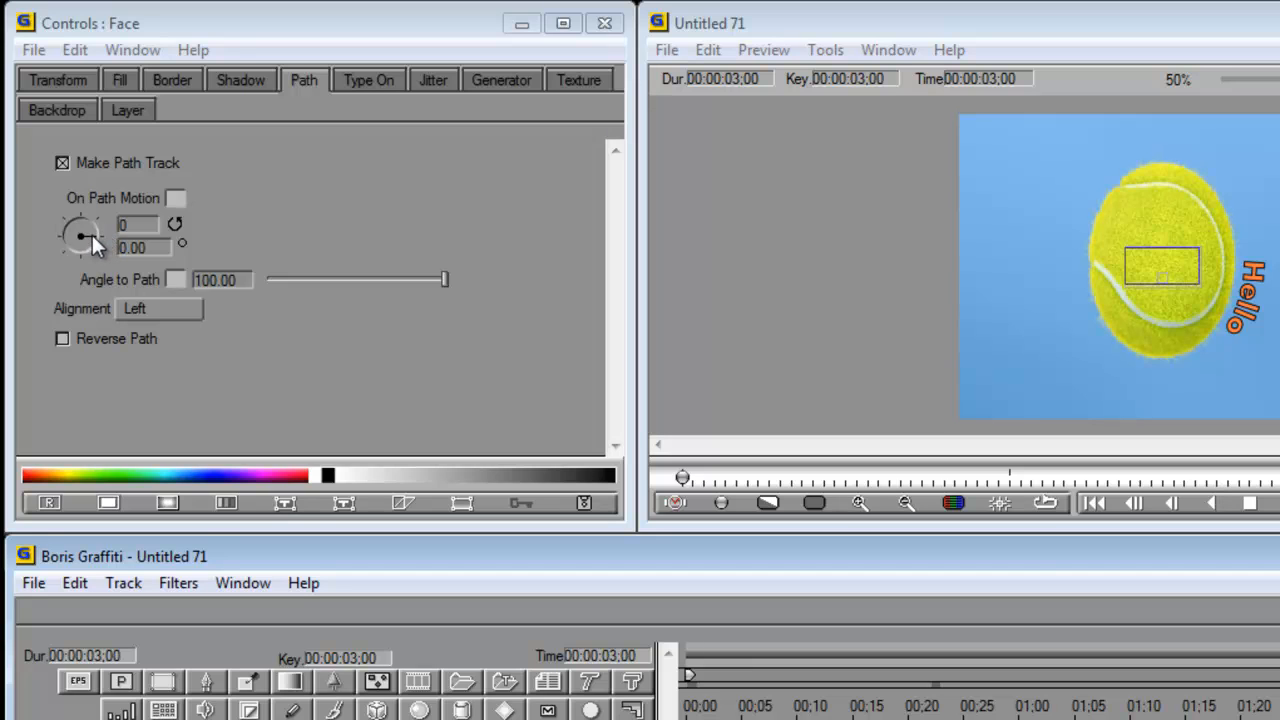
{"action": "mouse_move", "coordinate": [91, 231]}
{"action": "left_mouse_down"}
{"action": "mouse_move", "coordinate": [79, 243]}
{"action": "mouse_move", "coordinate": [79, 230]}
{"action": "left_mouse_up"}
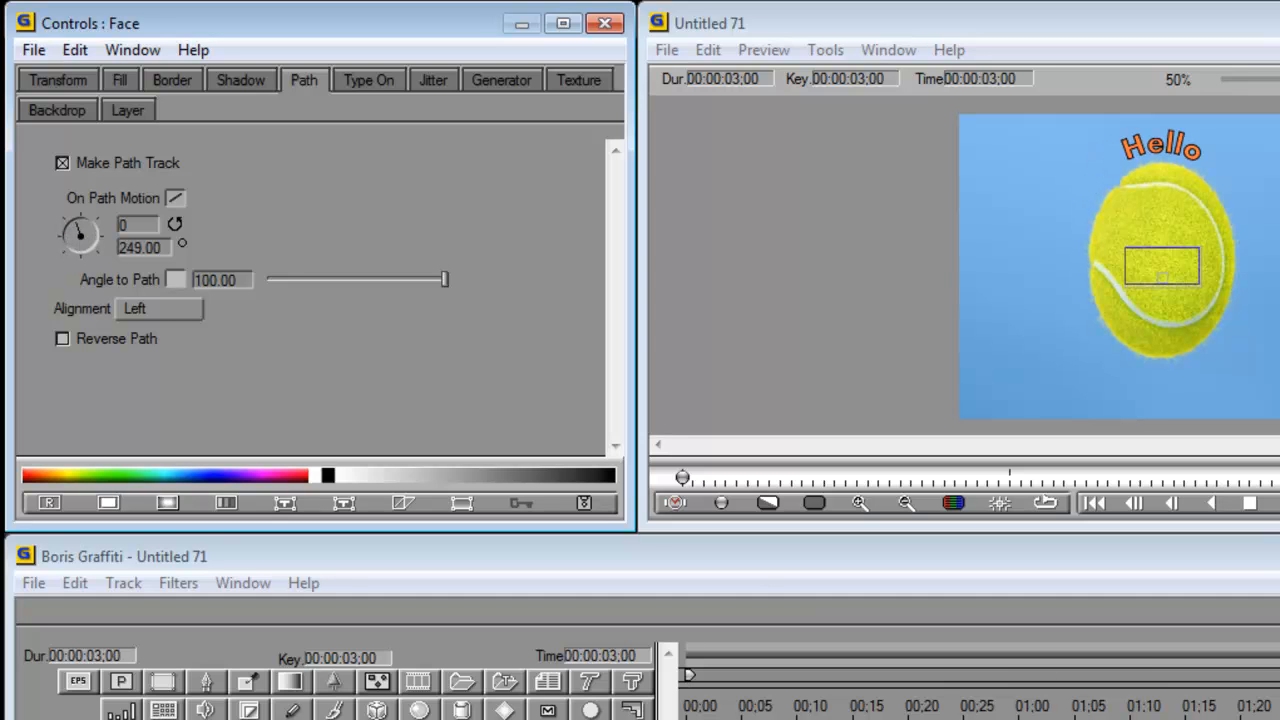
{"action": "left_click_drag", "start_coordinate": [1090, 705], "coordinate": [686, 705]}
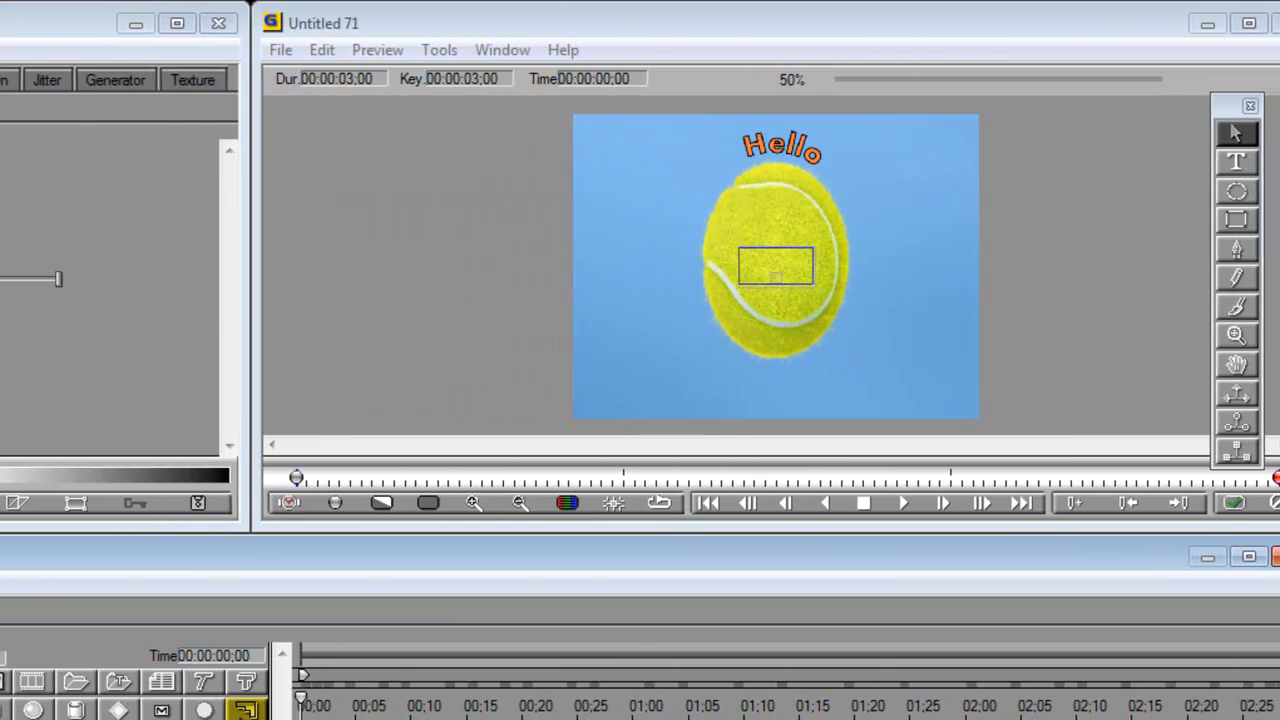
- Play and scrub the text animation, apply it to the clip, and play the project in VideoStudio
{"action": "left_click", "coordinate": [903, 503]}
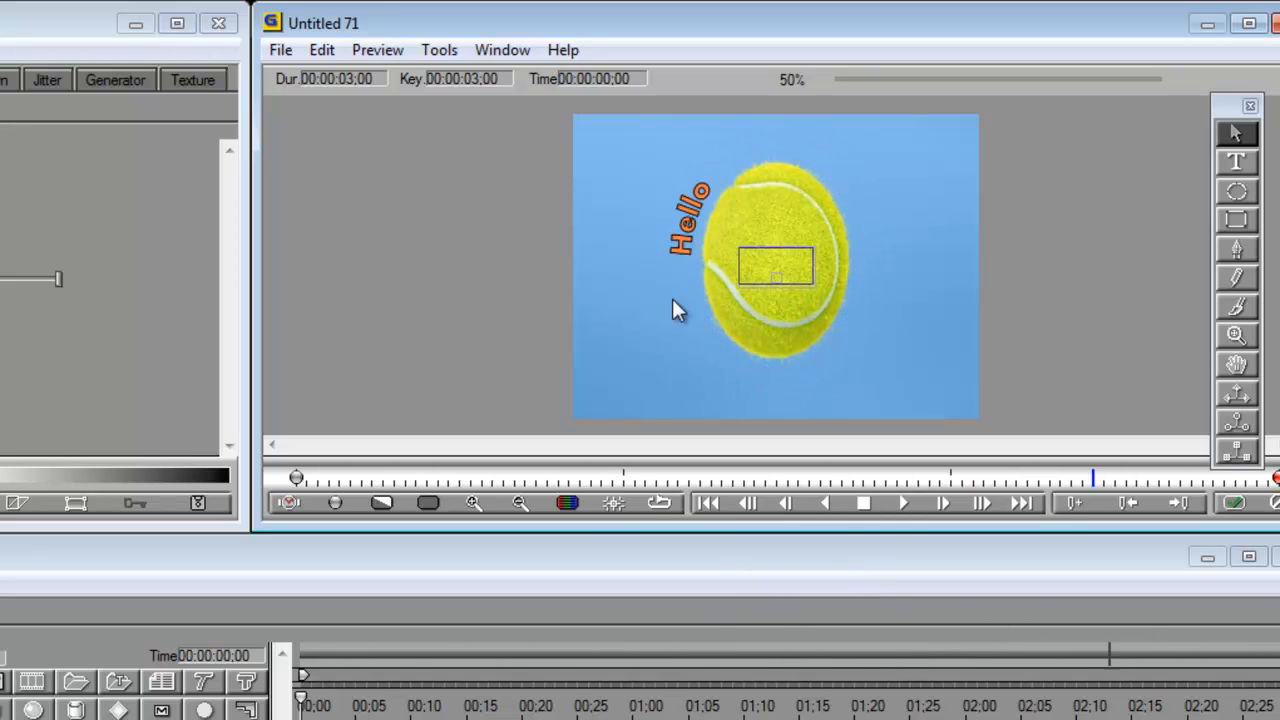
{"action": "left_click", "coordinate": [863, 503]}
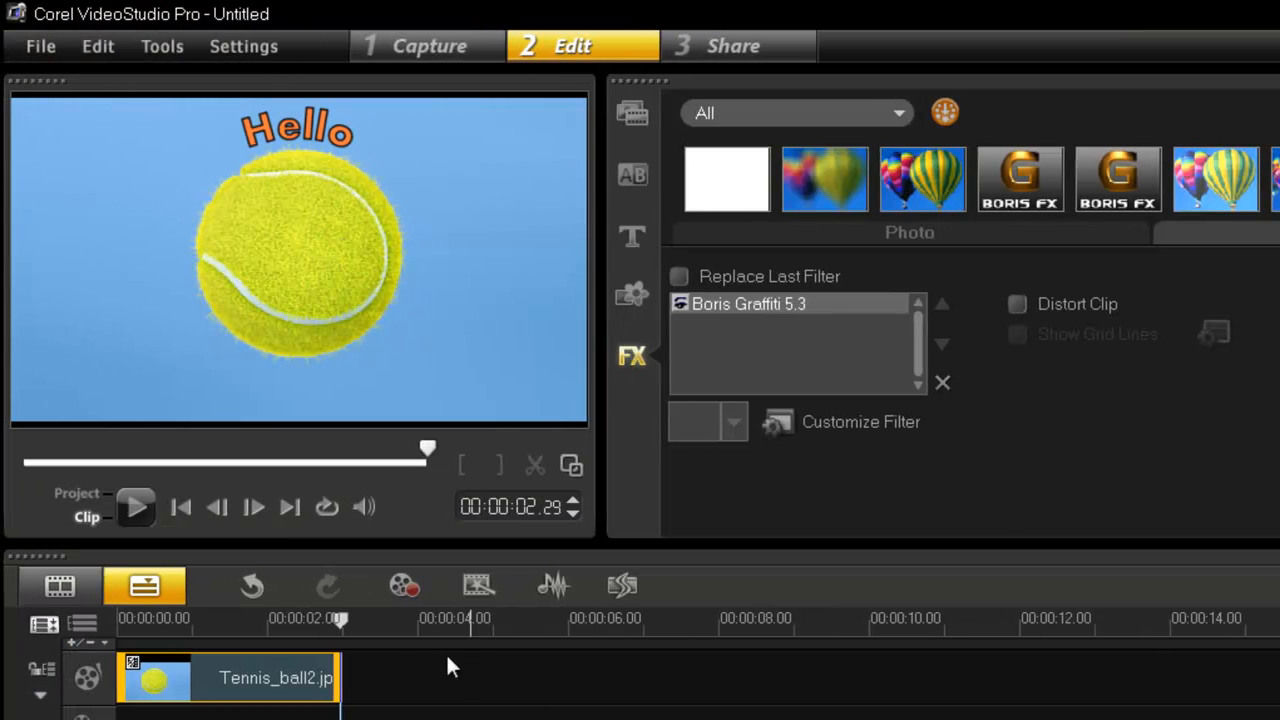
{"action": "left_click_drag", "start_coordinate": [343, 621], "coordinate": [95, 623]}
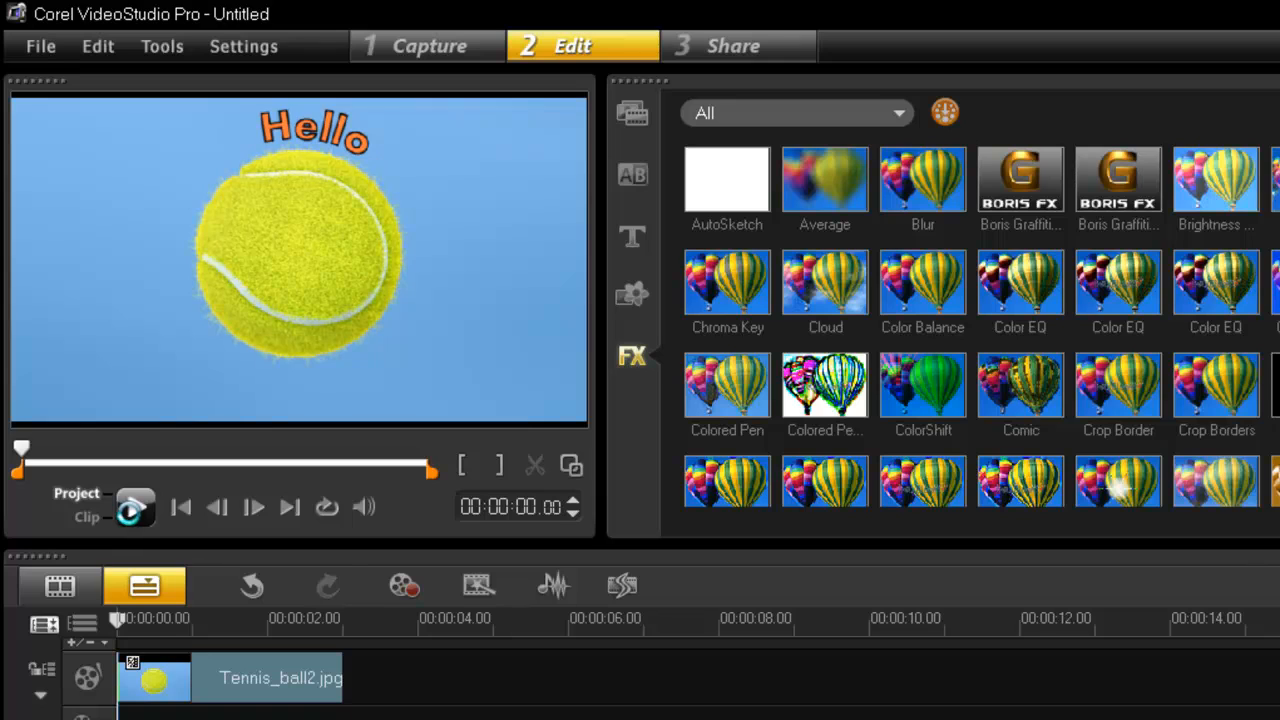
{"action": "left_click", "coordinate": [137, 508]}
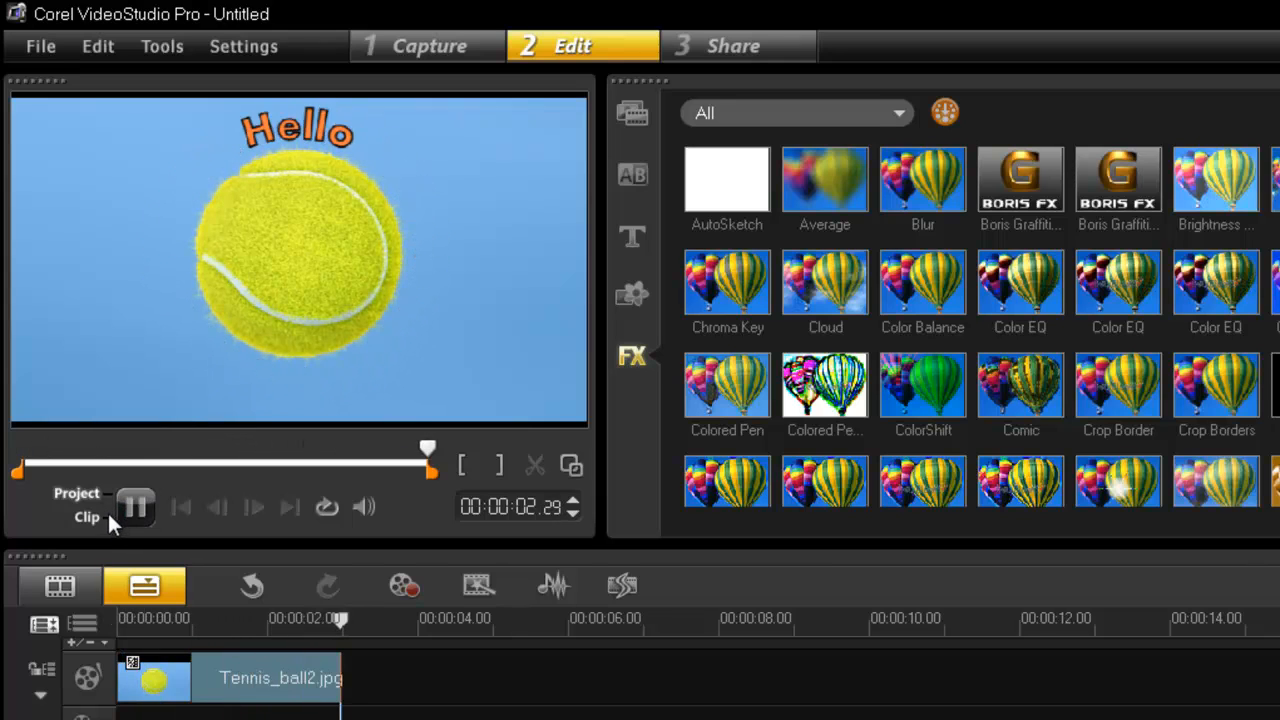
- Reopen the Boris Graffiti 5.3 filter customization for the Tennis_ball2.jpg clip and dismiss the Text Window
{"action": "left_click", "coordinate": [262, 682]}
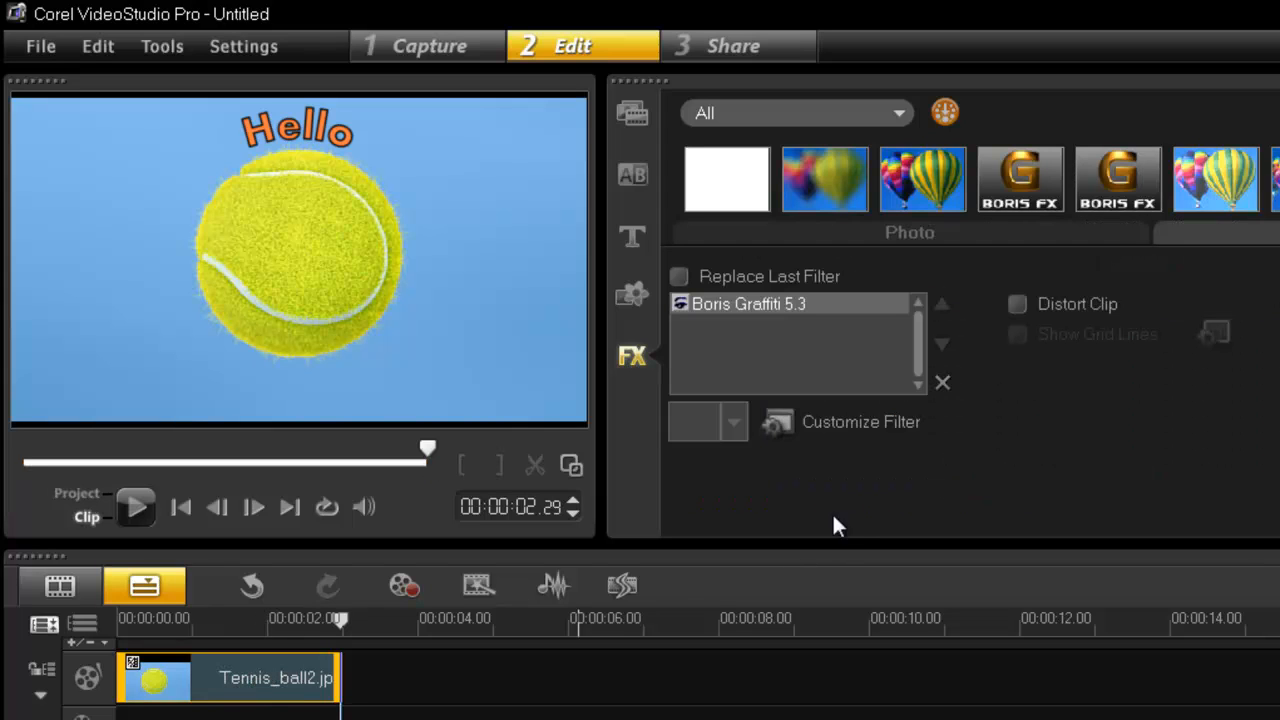
{"action": "left_click", "coordinate": [838, 424]}
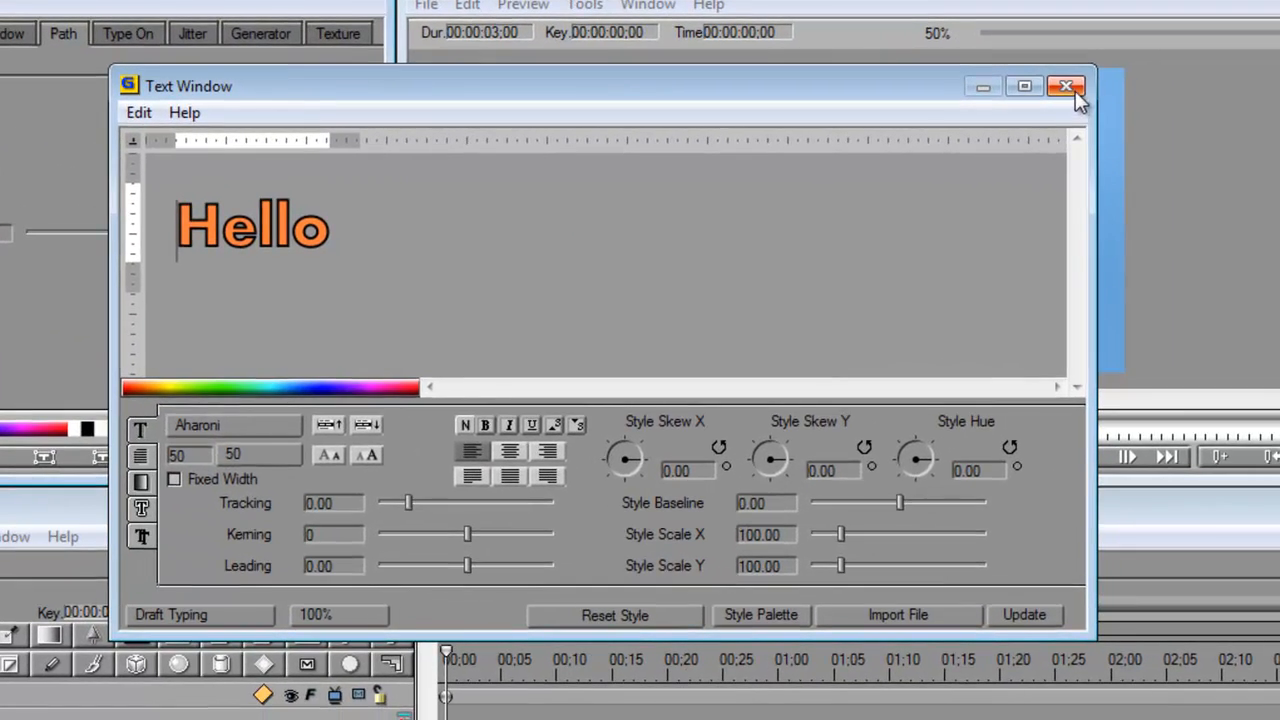
{"action": "left_click", "coordinate": [1066, 87]}
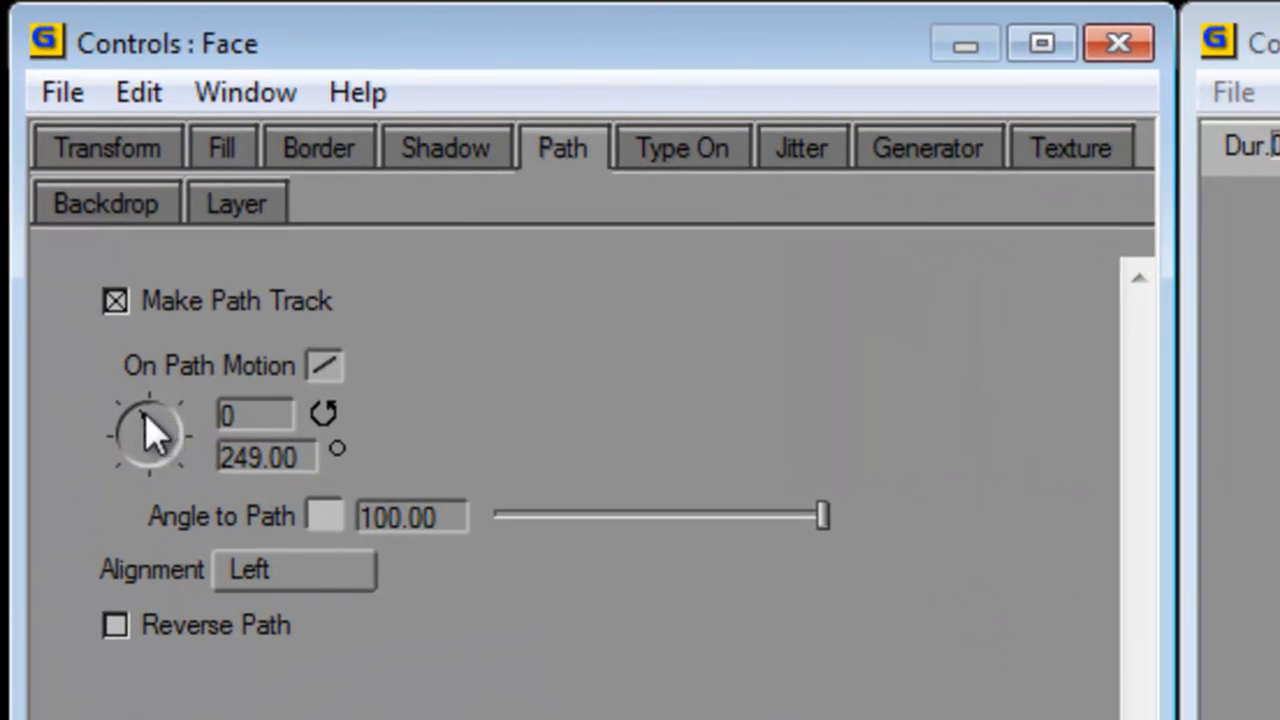
- Try an On Path Motion angle of 307 degrees with 3 and 11 revolutions at the last keyframe
{"action": "left_click", "coordinate": [149, 418]}
{"action": "left_click_drag", "start_coordinate": [152, 418], "coordinate": [309, 461]}
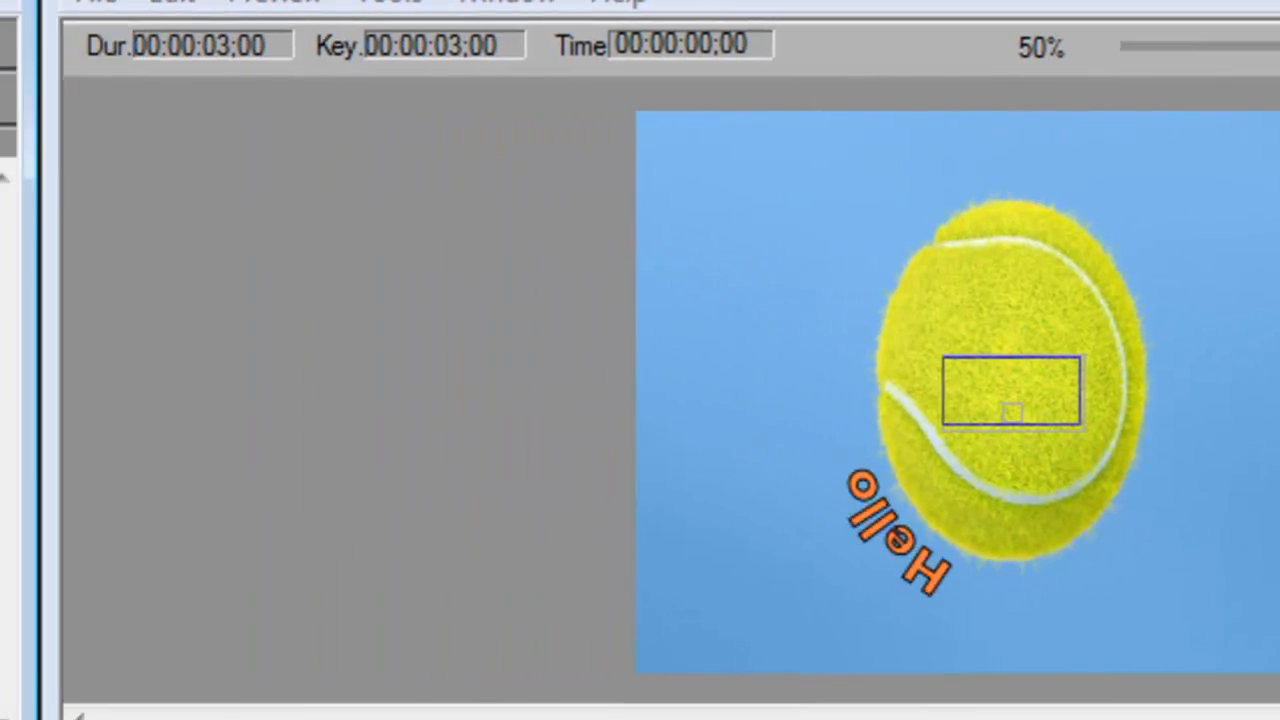
{"action": "left_click", "coordinate": [203, 303]}
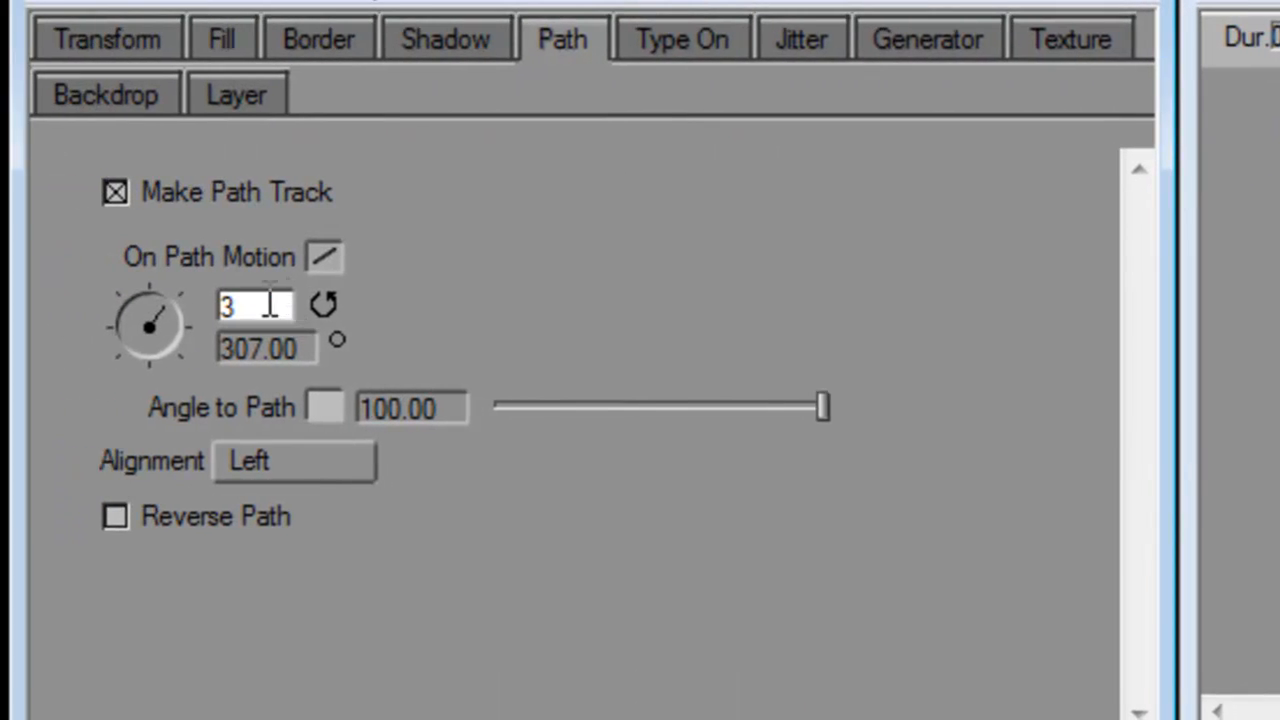
{"action": "left_click_drag", "start_coordinate": [268, 304], "coordinate": [162, 301]}
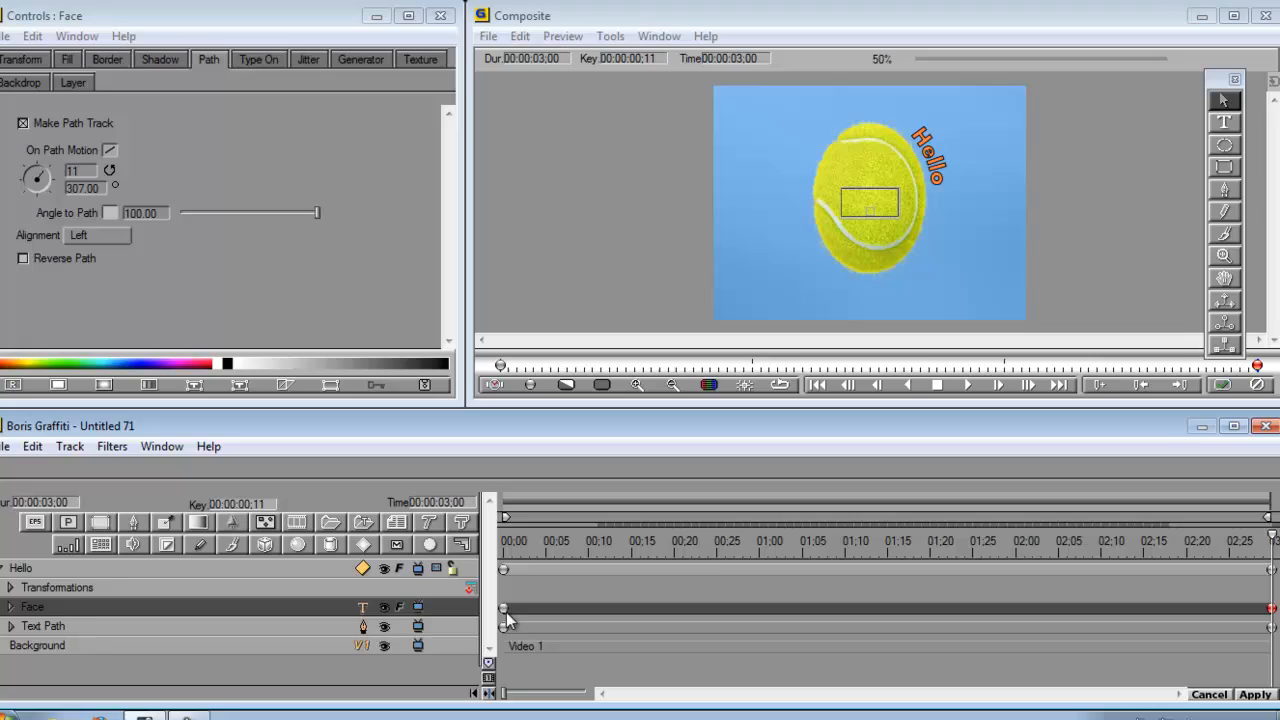
- Set On Path Motion to 0 revolutions and 252 degrees at the Face track's last keyframe, with Reverse Path off
{"action": "left_click", "coordinate": [513, 594]}
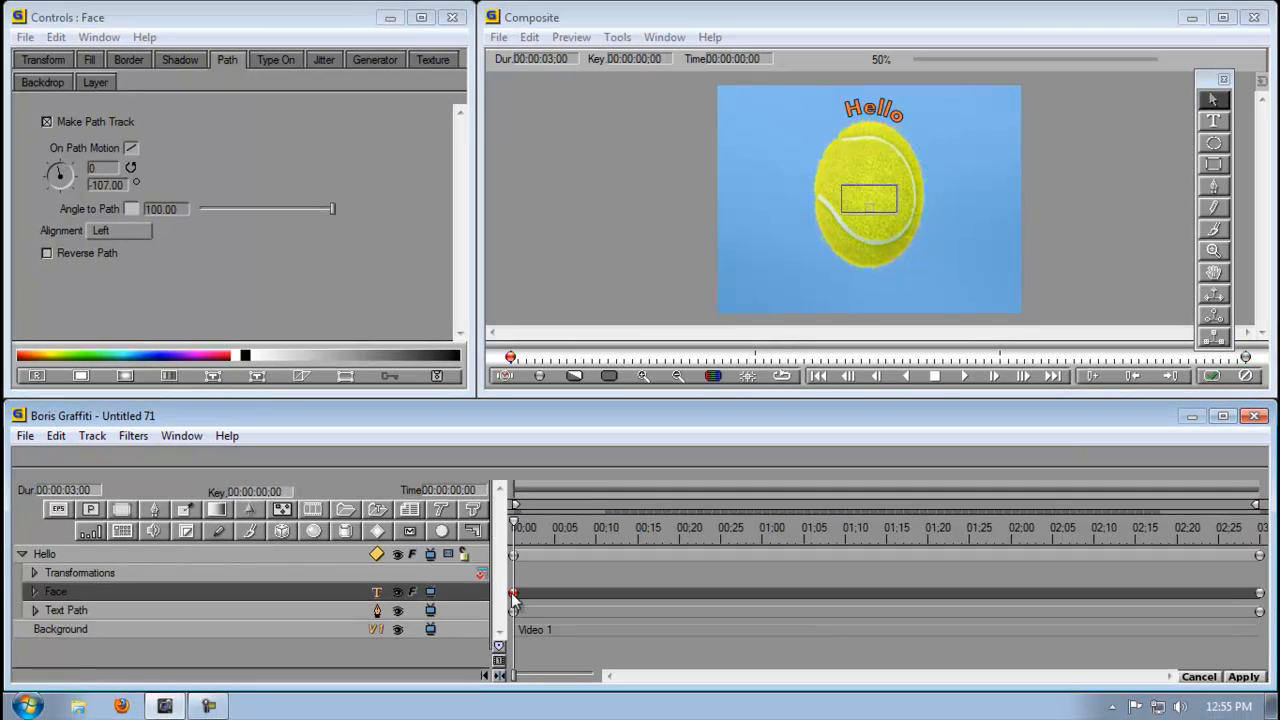
{"action": "left_click", "coordinate": [1259, 593]}
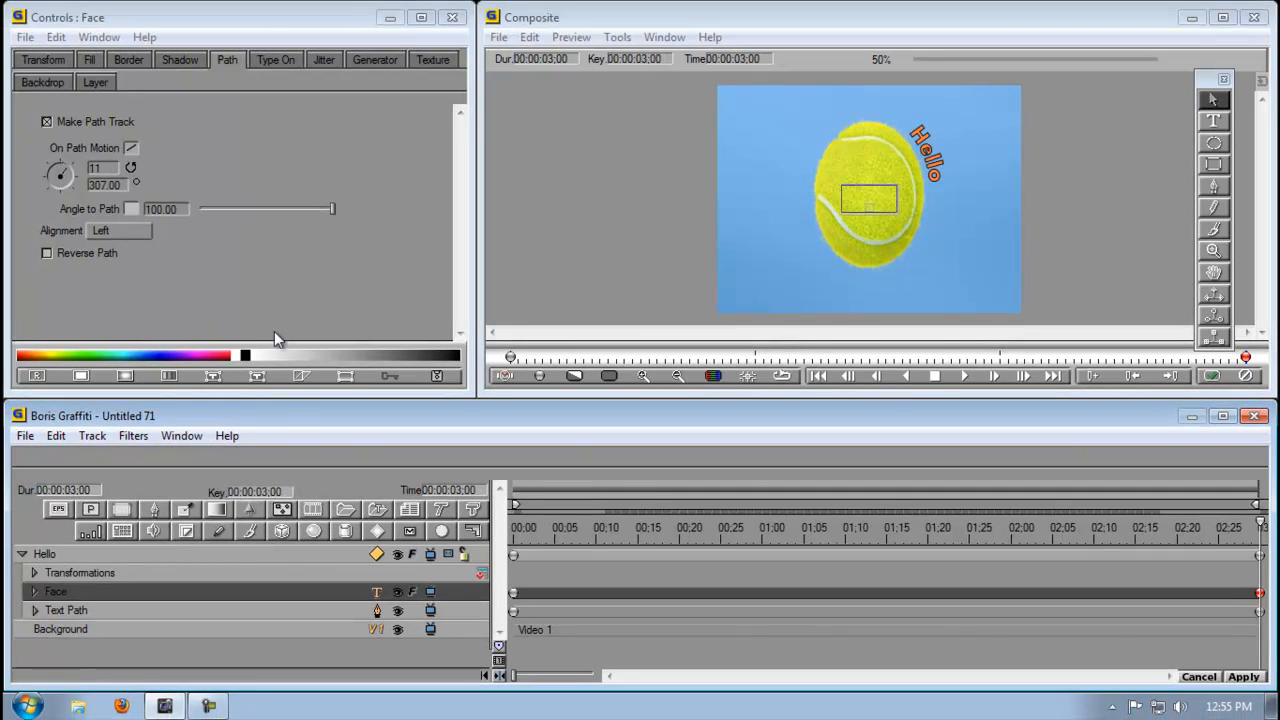
{"action": "left_click", "coordinate": [113, 167]}
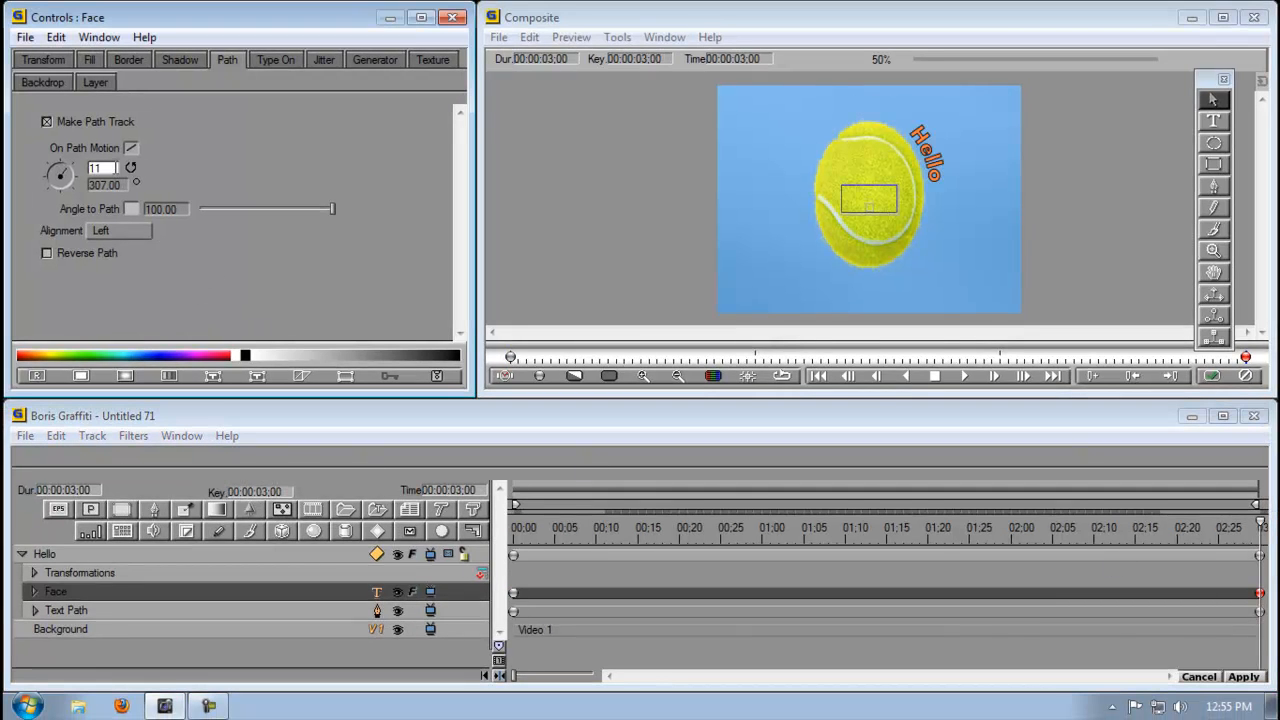
{"action": "type", "text": "0"}
{"action": "key", "text": "Return"}
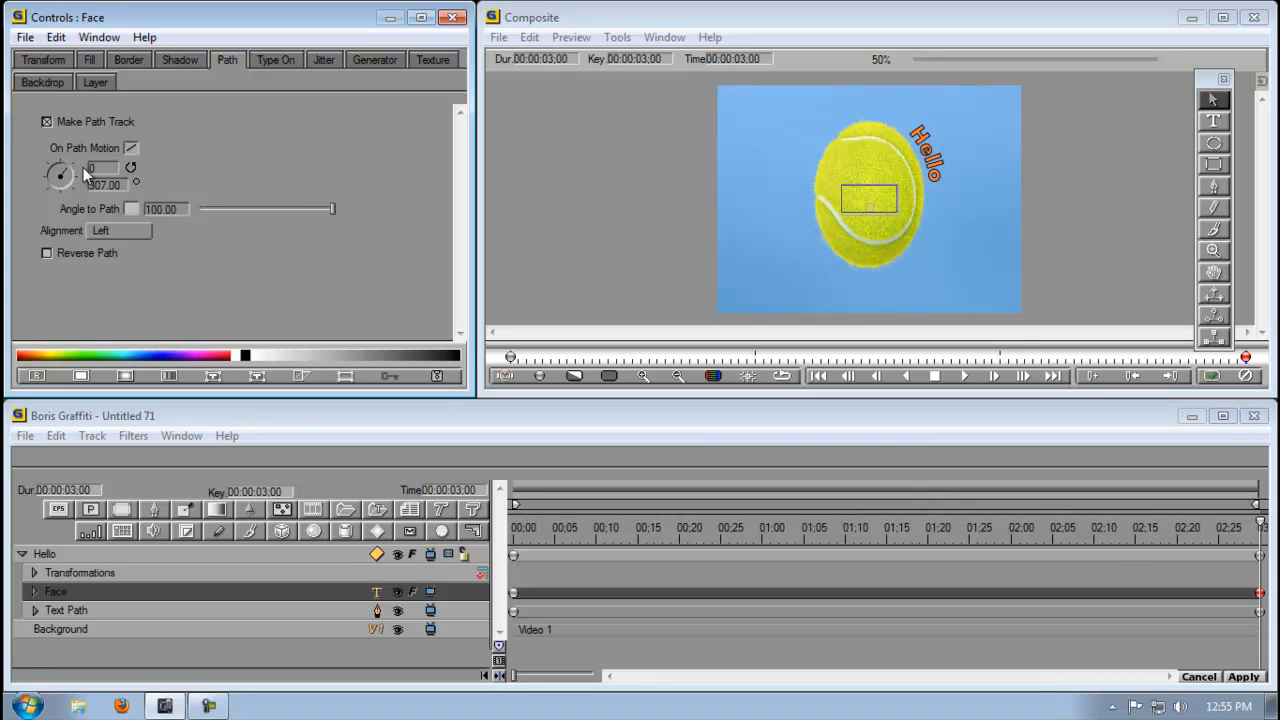
{"action": "left_click_drag", "start_coordinate": [68, 167], "coordinate": [57, 168]}
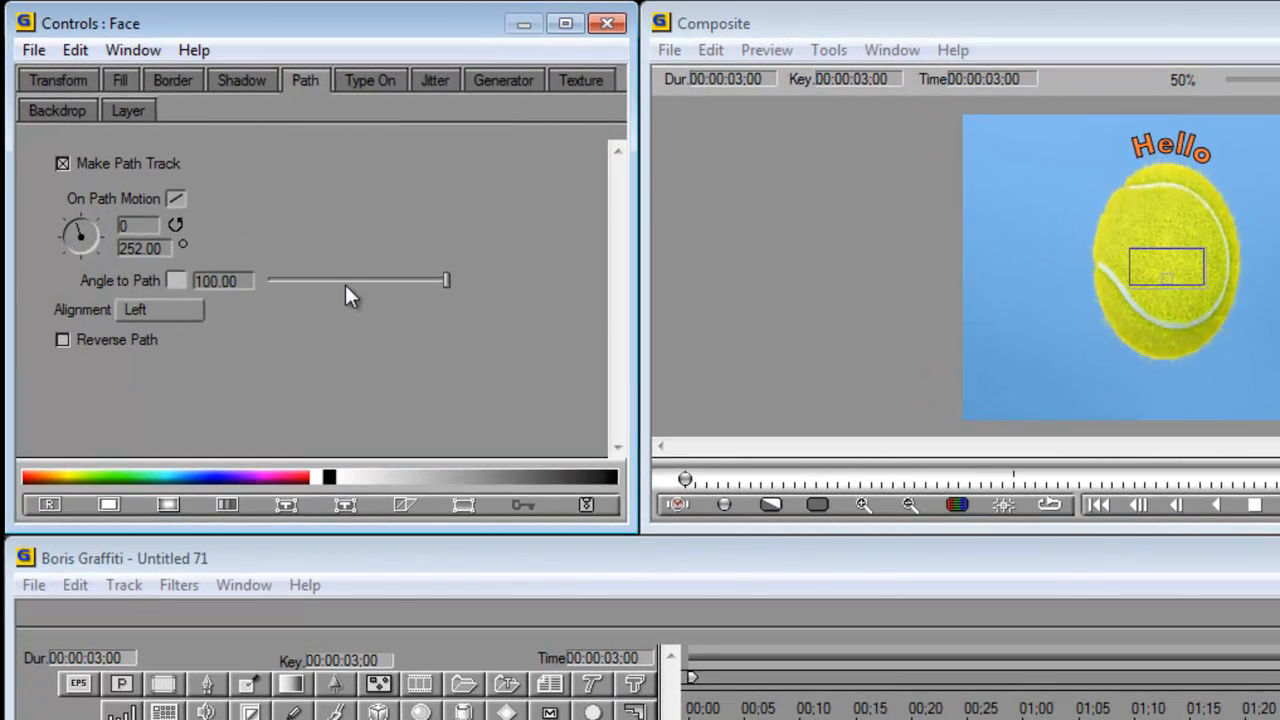
{"action": "left_click", "coordinate": [62, 341]}
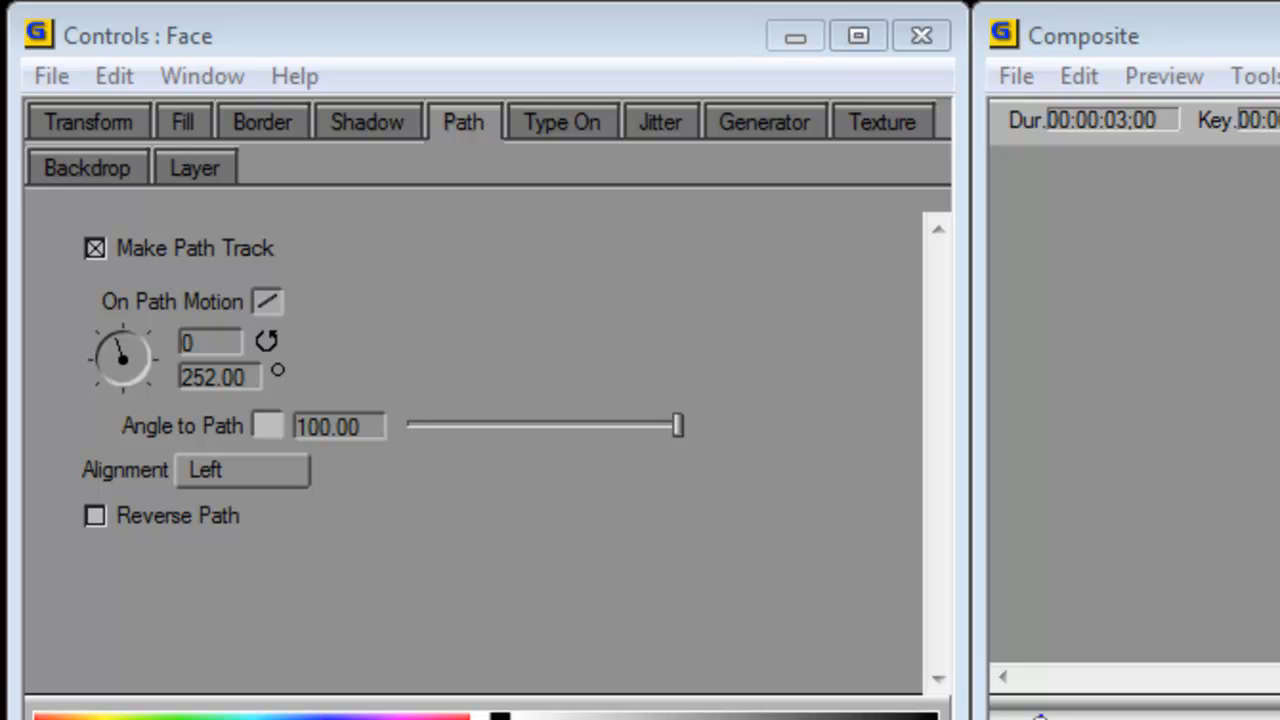
- At 00:00:00;20, reduce the text's Angle to Path to 64.79 and add a keyframe on the Face track
{"action": "left_click_drag", "start_coordinate": [717, 714], "coordinate": [893, 710]}
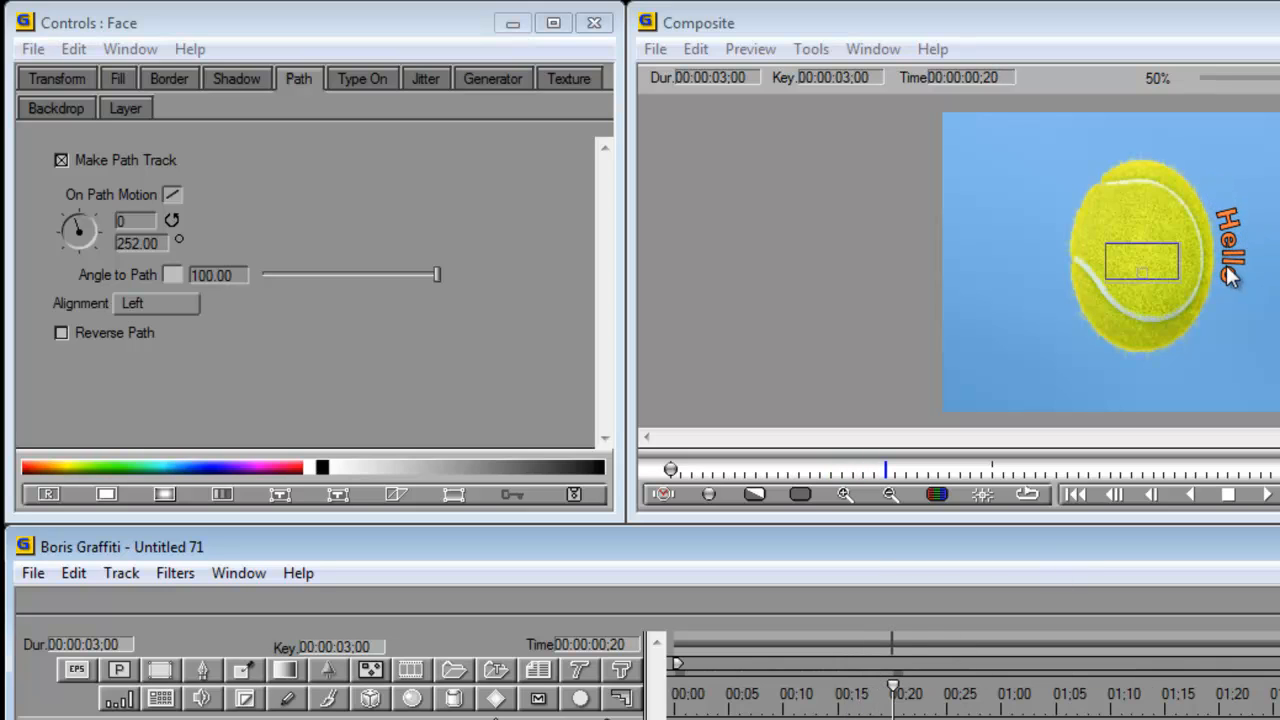
{"action": "left_click_drag", "start_coordinate": [437, 275], "coordinate": [280, 305]}
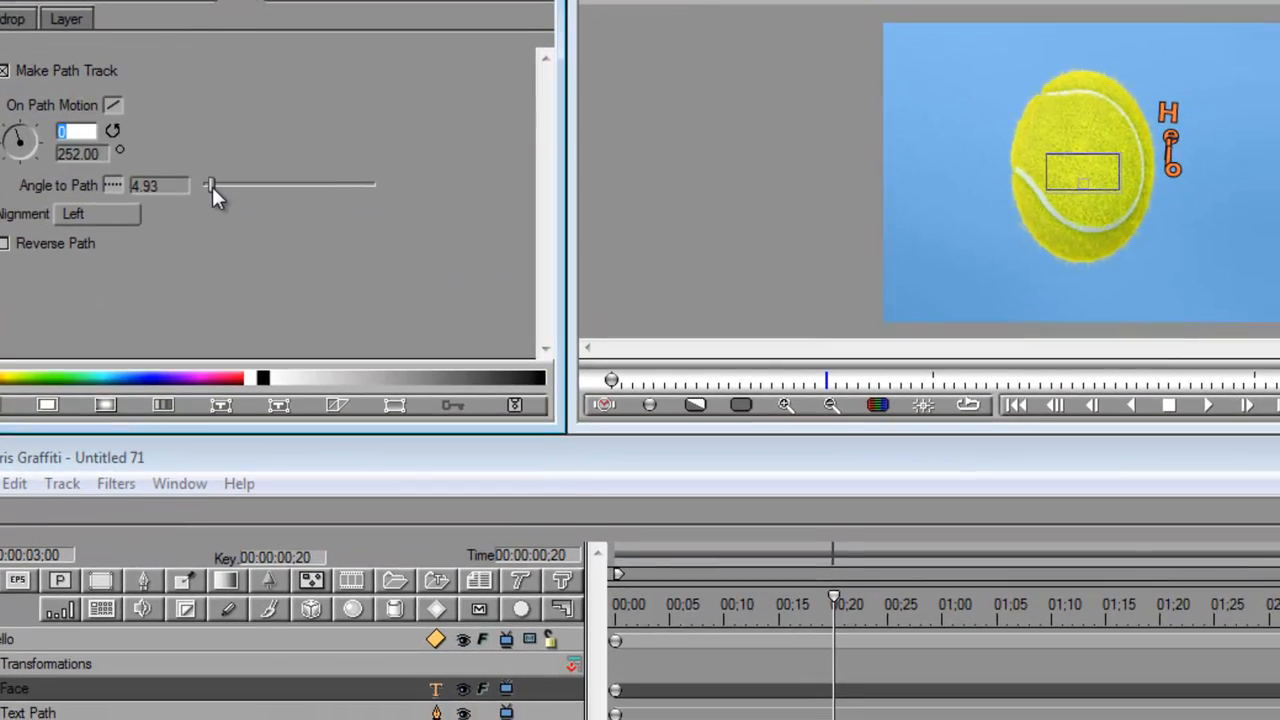
{"action": "left_click_drag", "start_coordinate": [271, 277], "coordinate": [294, 275]}
{"action": "left_click_drag", "start_coordinate": [235, 184], "coordinate": [316, 209]}
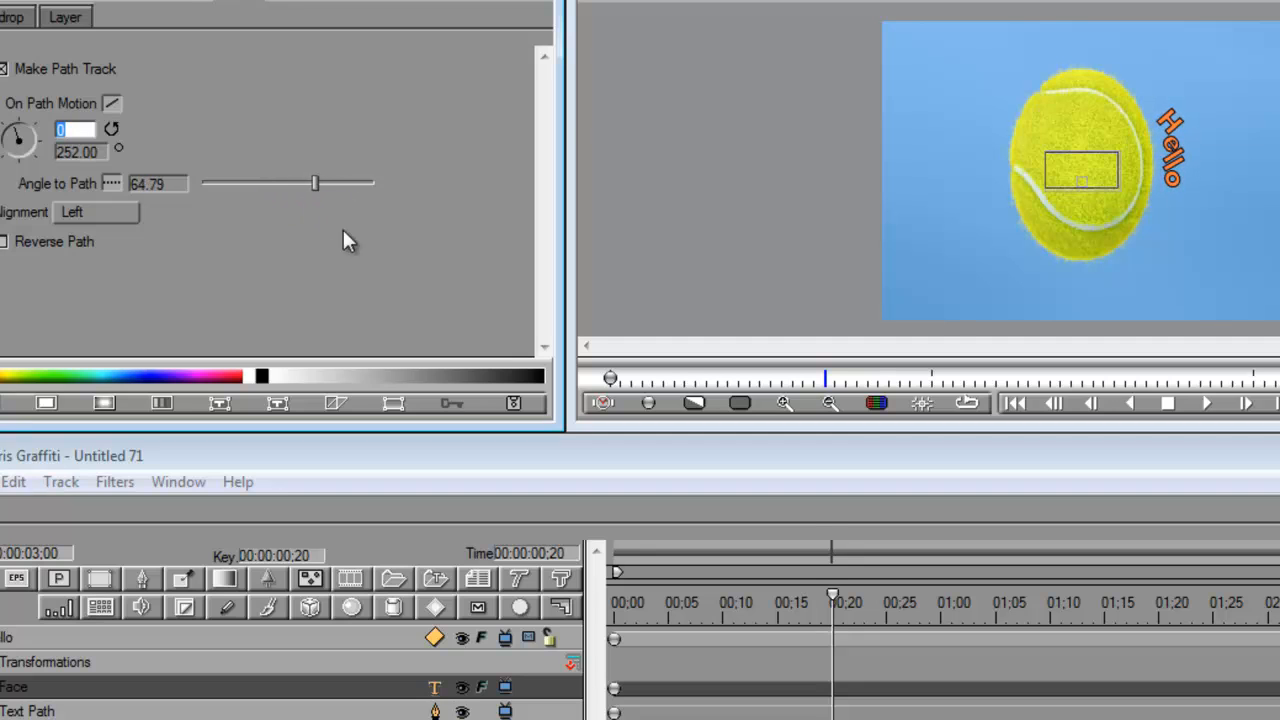
{"action": "left_click", "coordinate": [648, 402]}
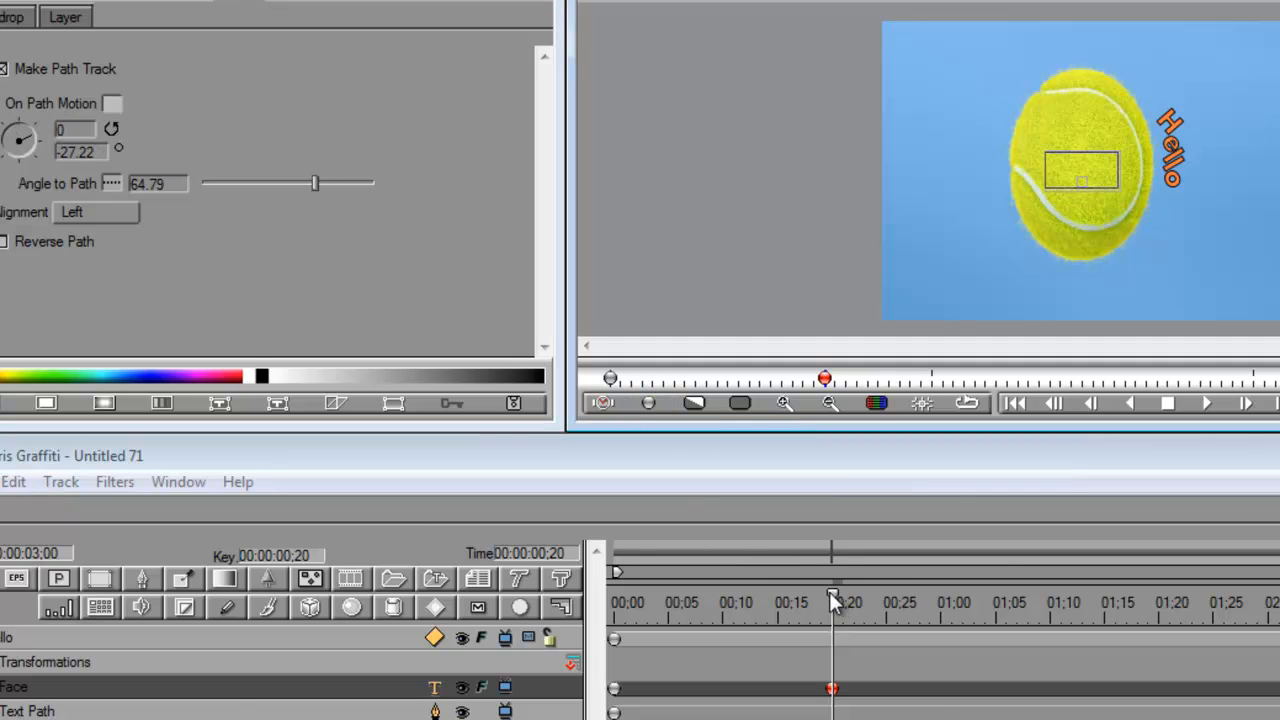
- At 00:00:01;05, lower the text's Angle to Path to its minimum and add another keyframe
{"action": "mouse_move", "coordinate": [831, 594]}
{"action": "left_mouse_down"}
{"action": "mouse_move", "coordinate": [627, 598]}
{"action": "mouse_move", "coordinate": [996, 643]}
{"action": "left_mouse_up"}
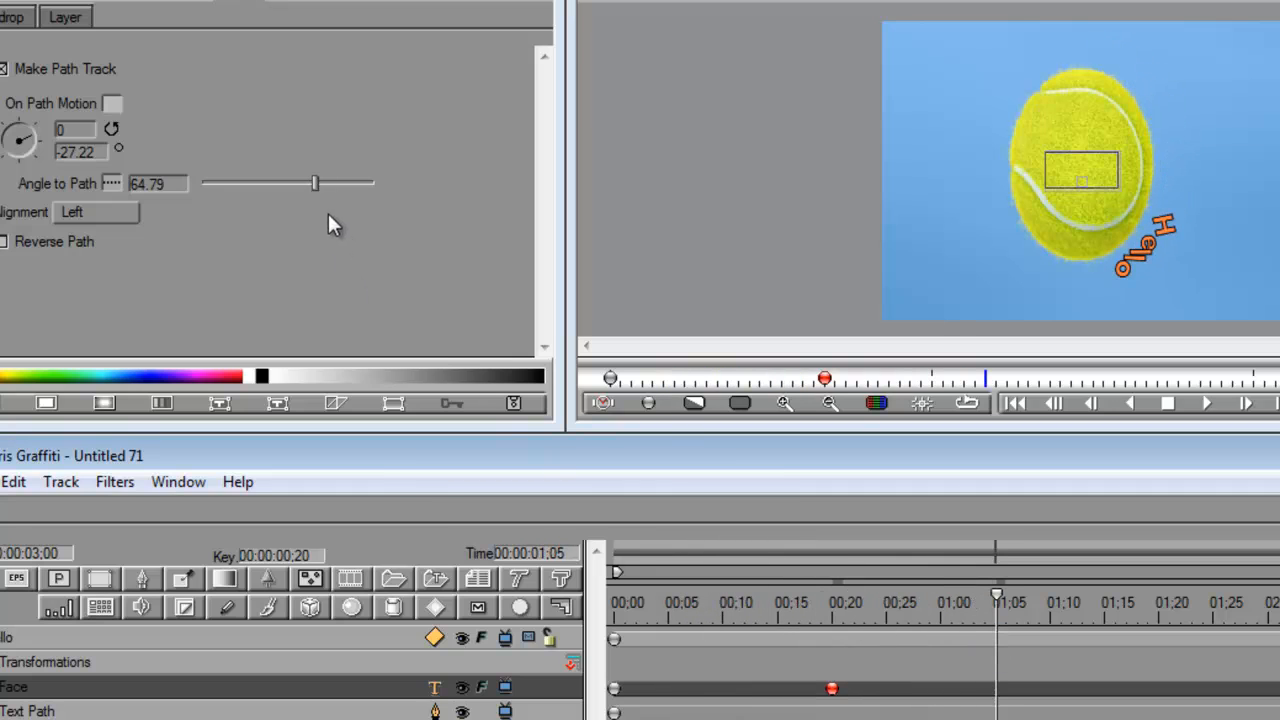
{"action": "left_click_drag", "start_coordinate": [313, 185], "coordinate": [184, 192]}
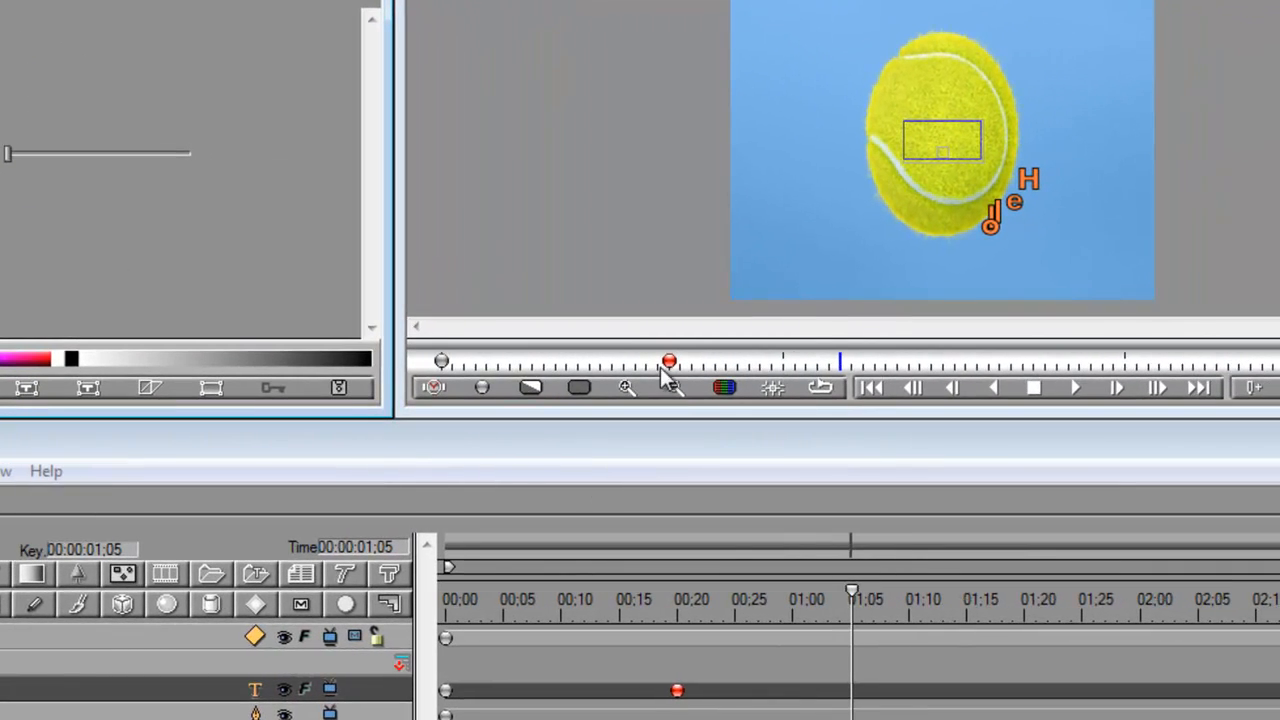
{"action": "left_click", "coordinate": [483, 386]}
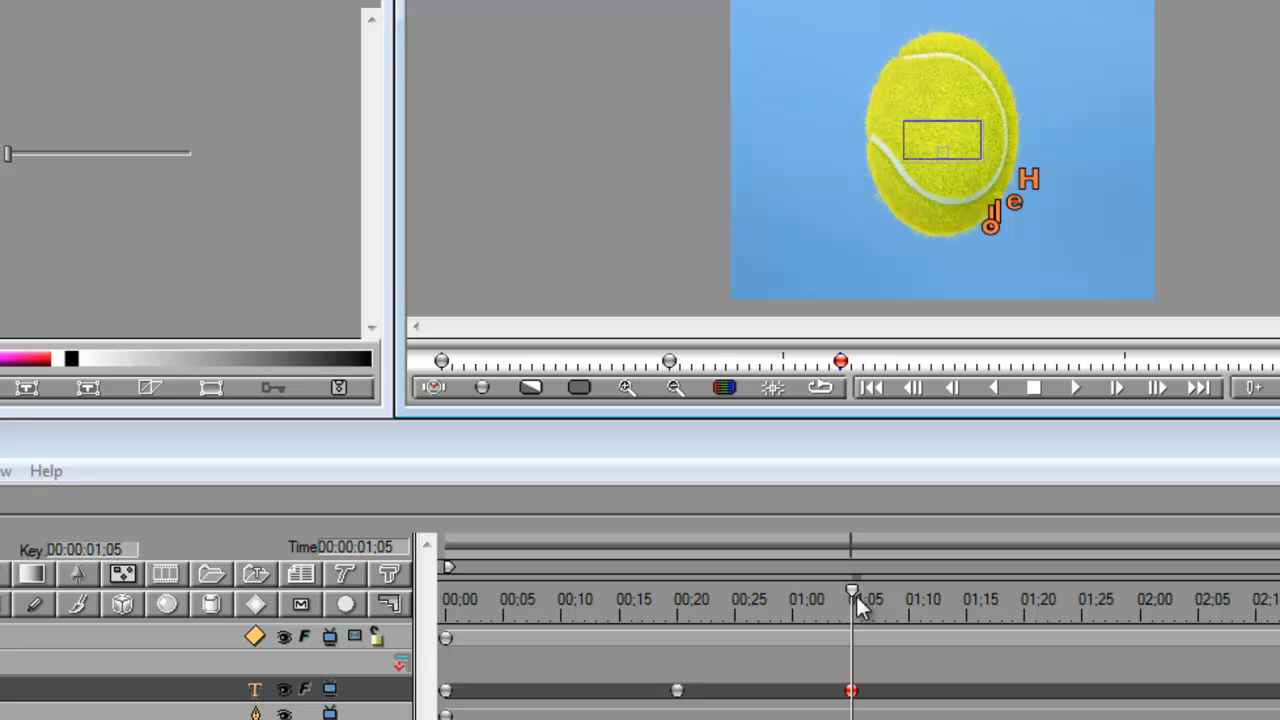
- Scrub back through the Angle to Path animation, apply it, and play the clip in VideoStudio
{"action": "left_click_drag", "start_coordinate": [853, 593], "coordinate": [508, 620]}
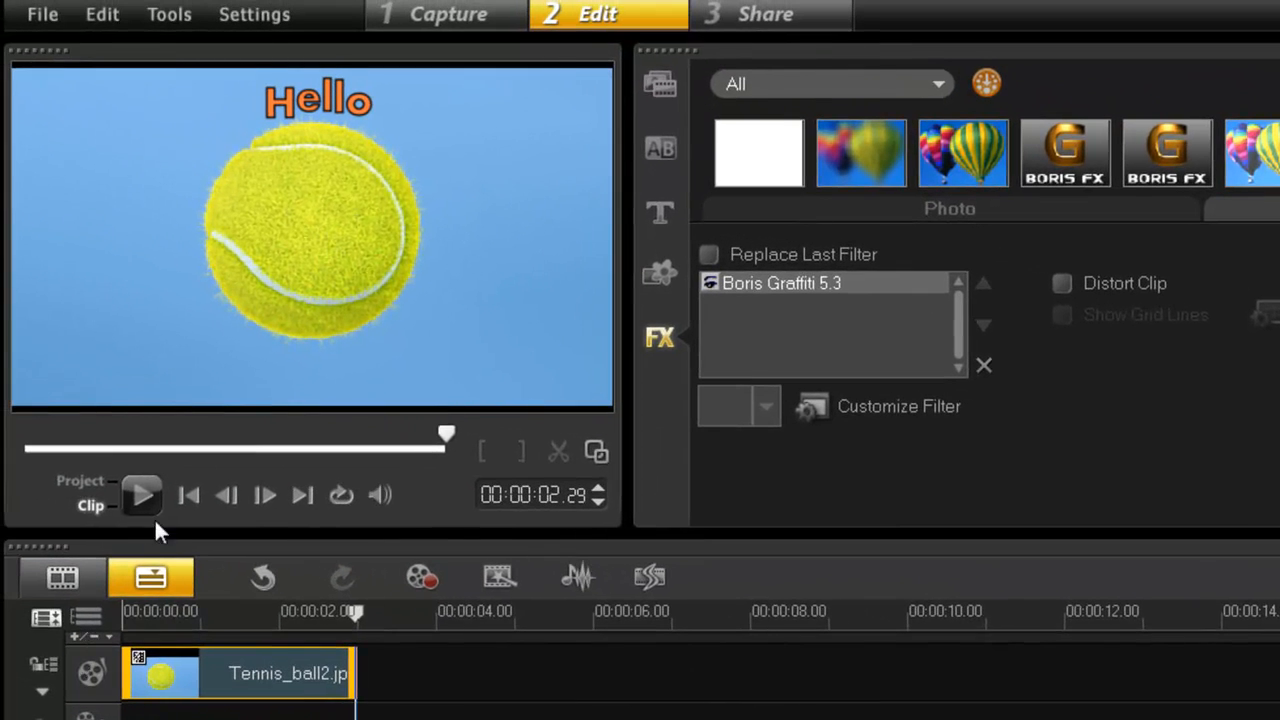
{"action": "left_click", "coordinate": [143, 500]}
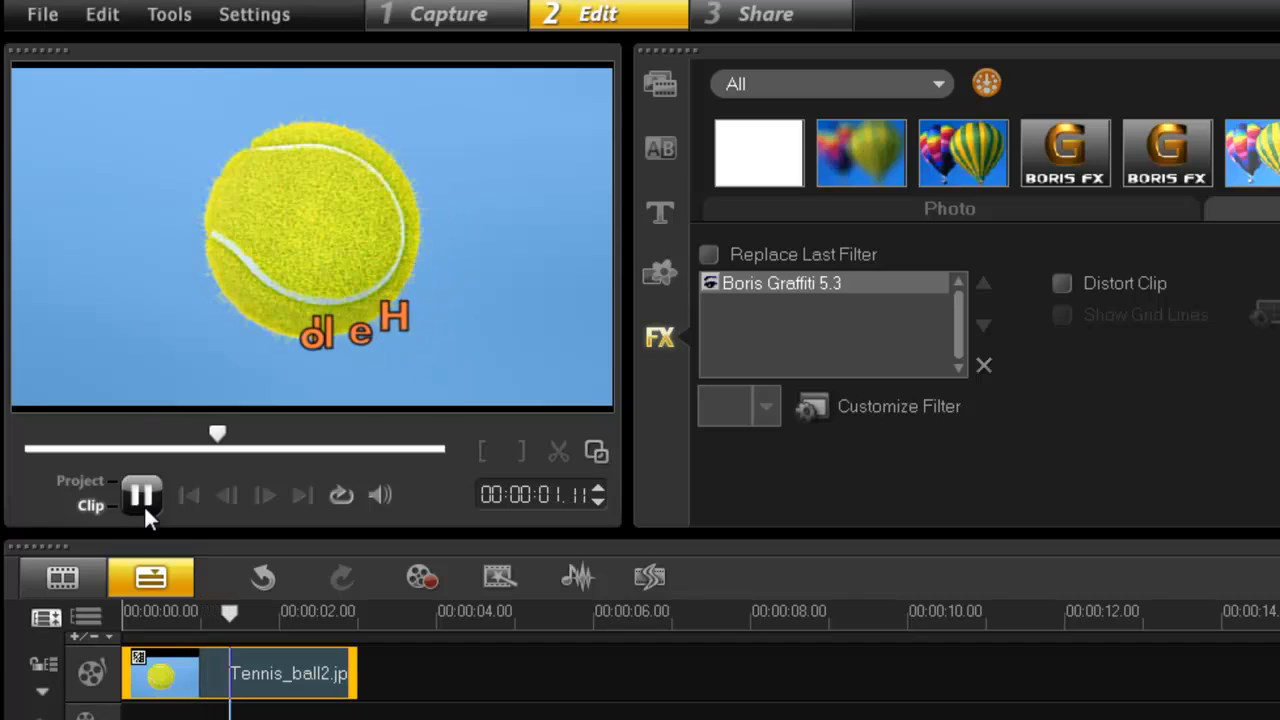